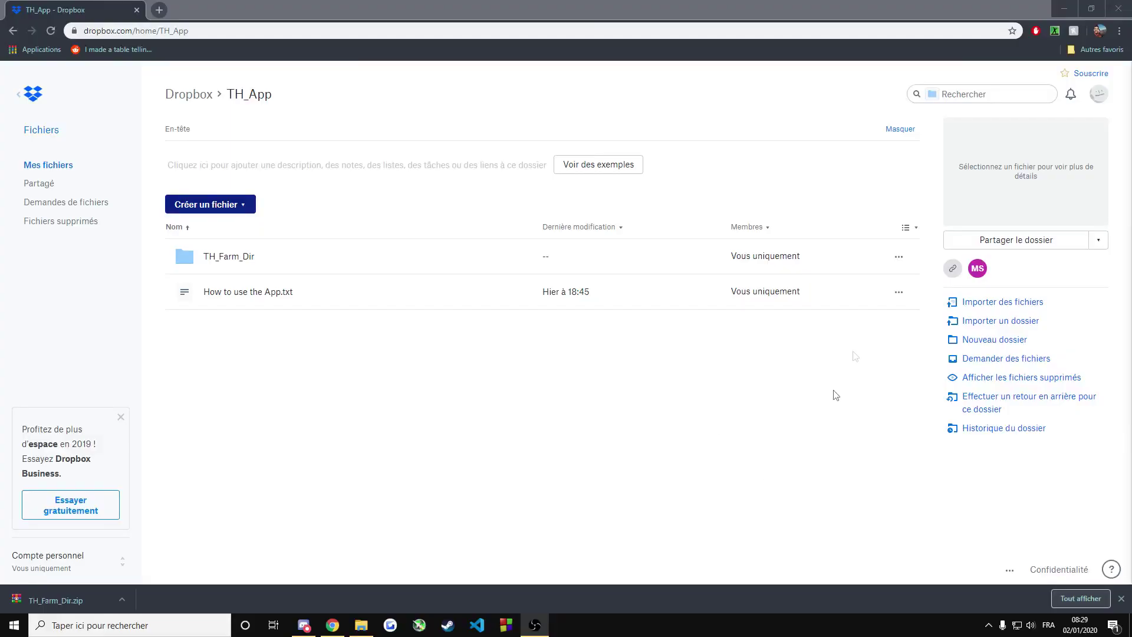
- Download the TH_Farm_Dir folder from the TH_App folder in Dropbox
mouse_move(844, 293)
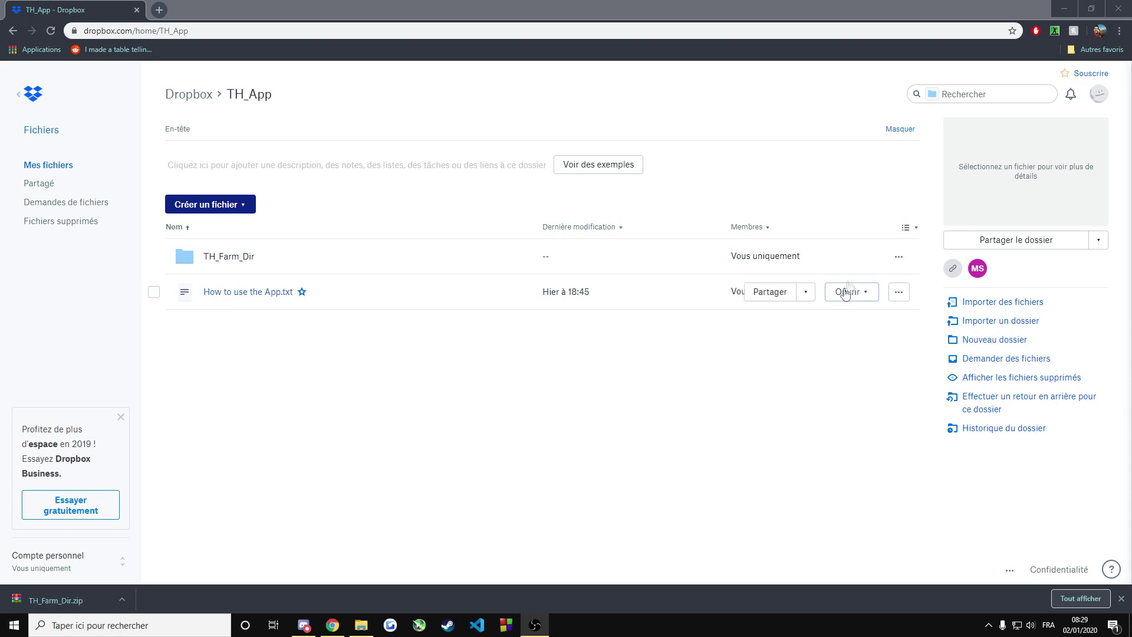
left_click(898, 258)
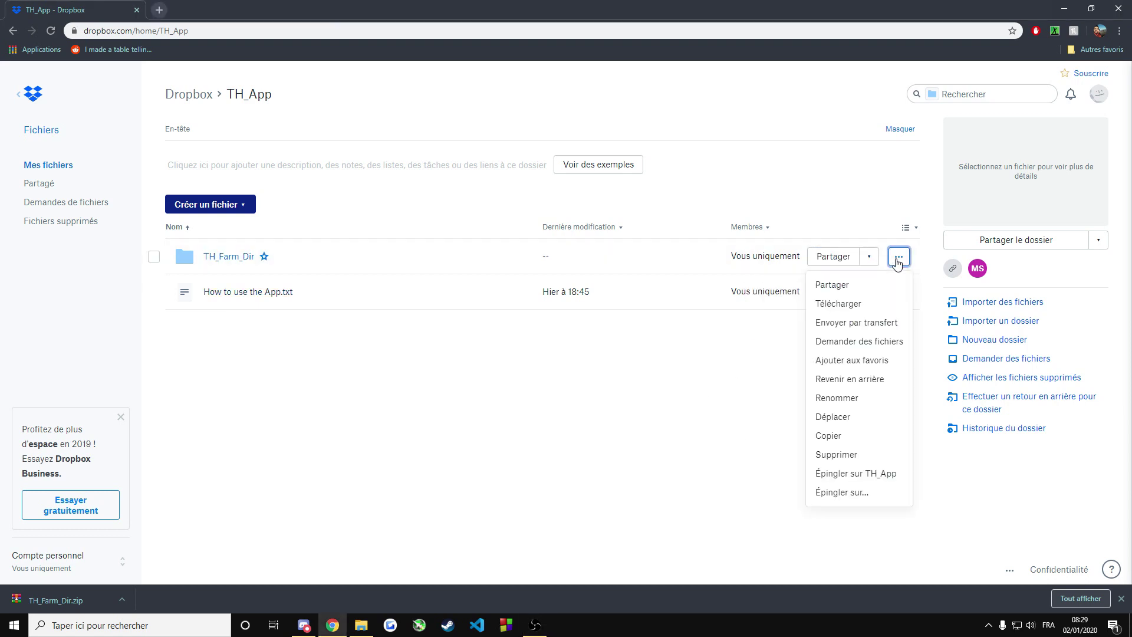
left_click(847, 304)
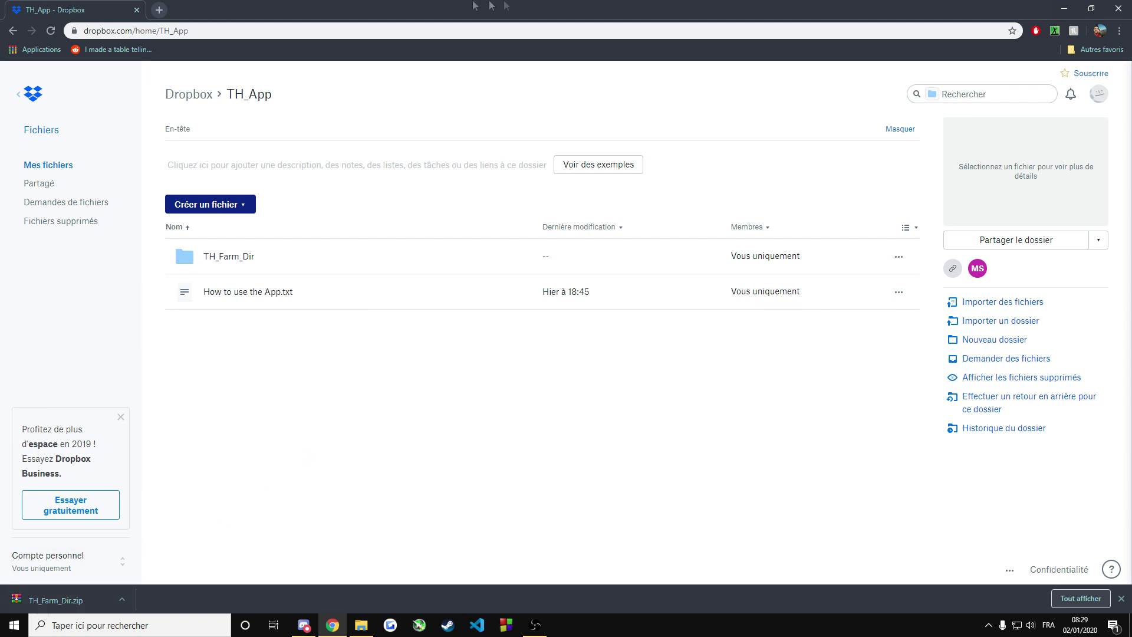
- Shrink the browser window to expose the desktop and create a new desktop folder named Farm
double_click(455, 8)
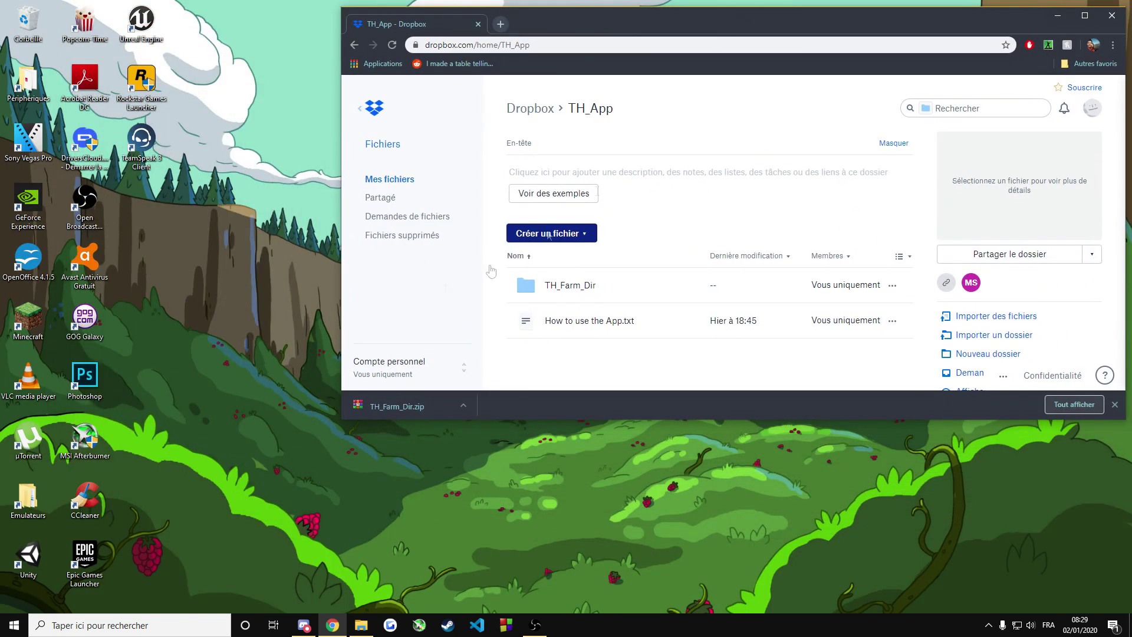
right_click(137, 206)
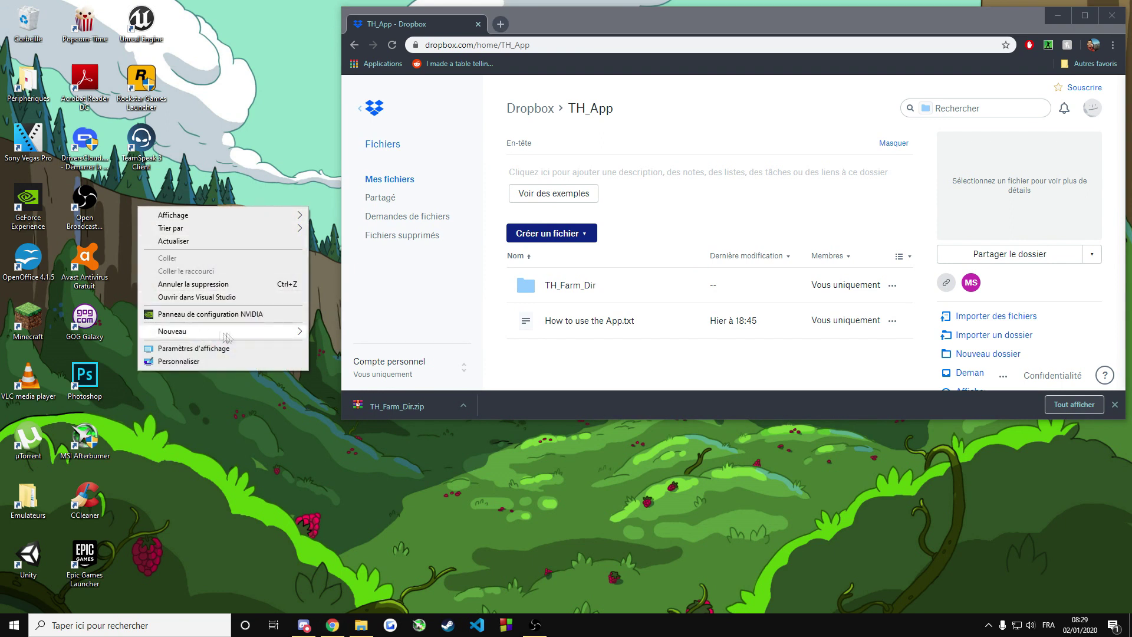
mouse_move(228, 337)
left_click(336, 333)
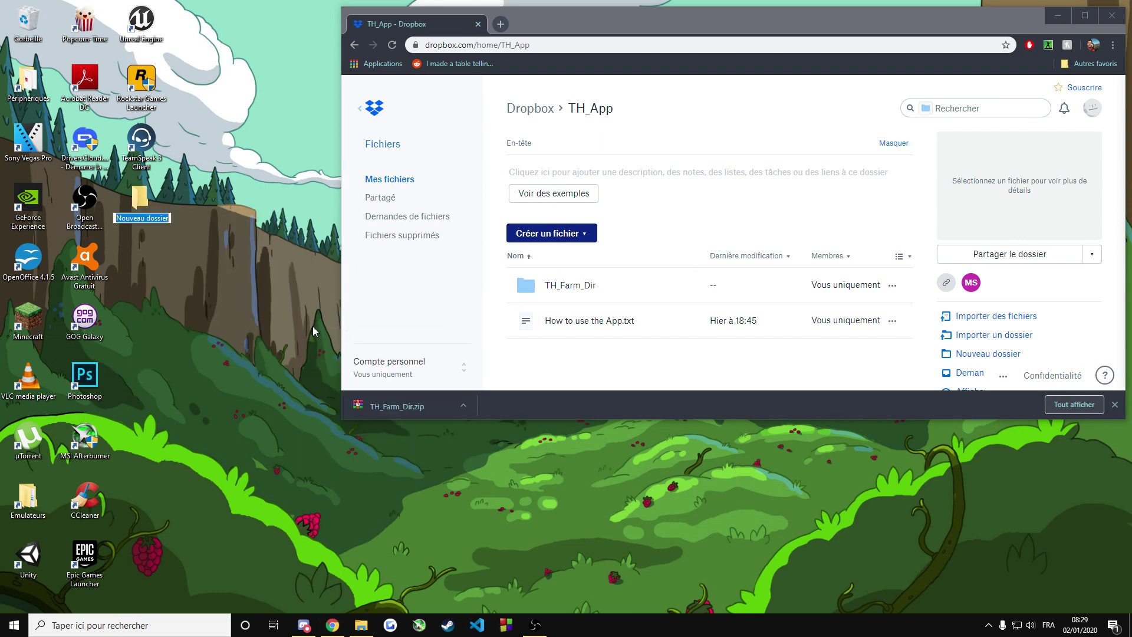
type("Farm")
key("Return")
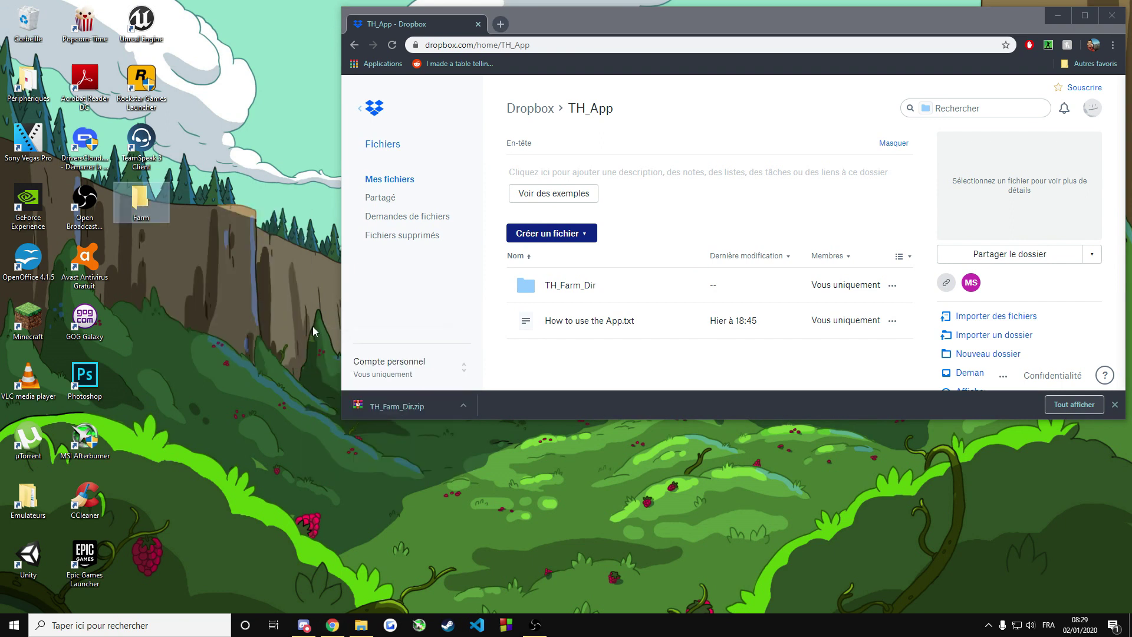
- Place the downloaded TH_Farm_Dir.zip in the desktop Farm folder and extract its contents there
left_click_drag(397, 409, 145, 213)
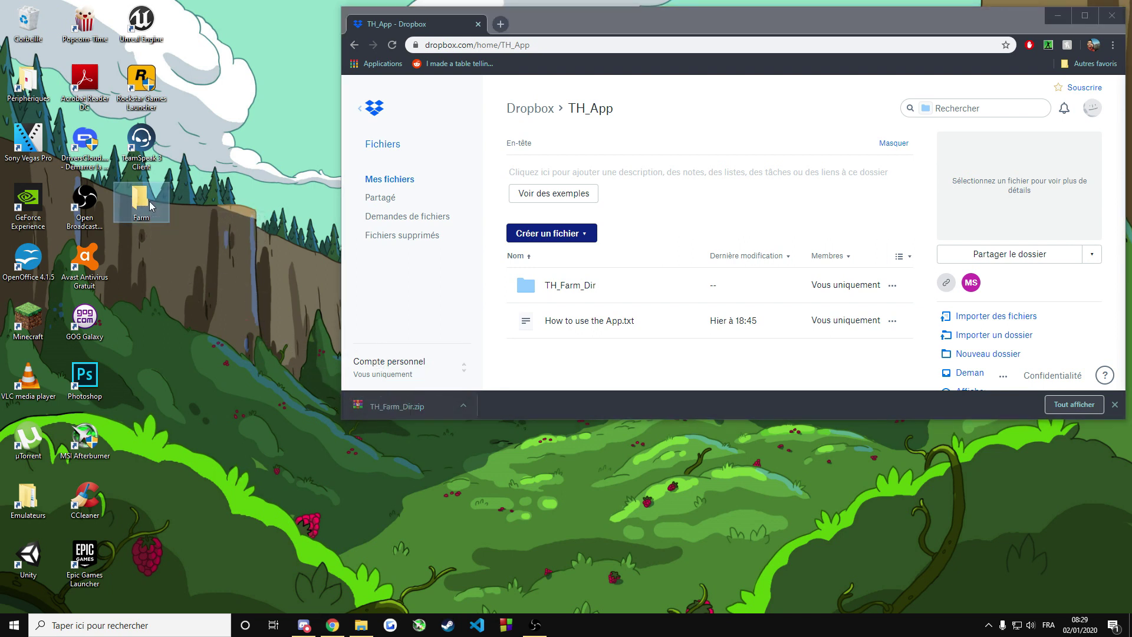
double_click(142, 203)
left_click(1059, 16)
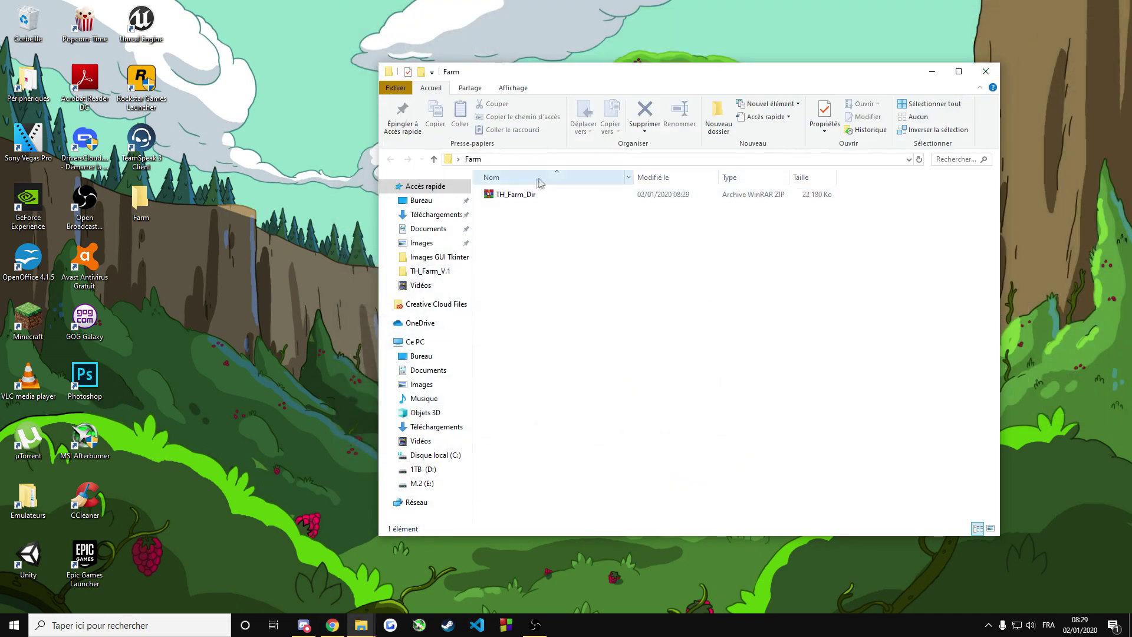
left_click(526, 197)
right_click(525, 196)
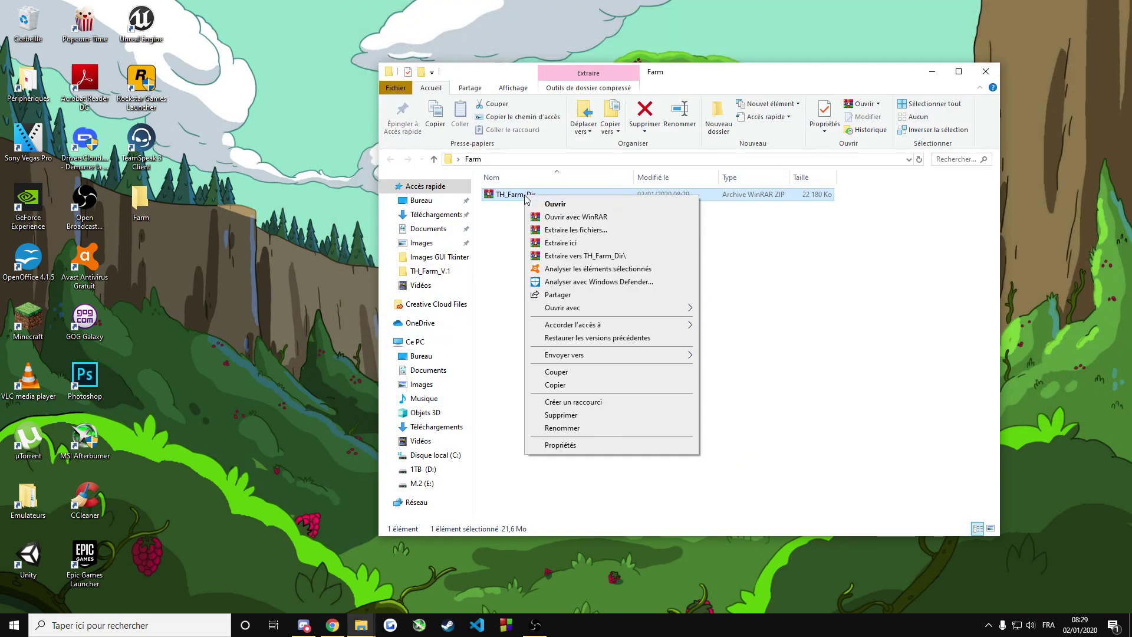
left_click(567, 247)
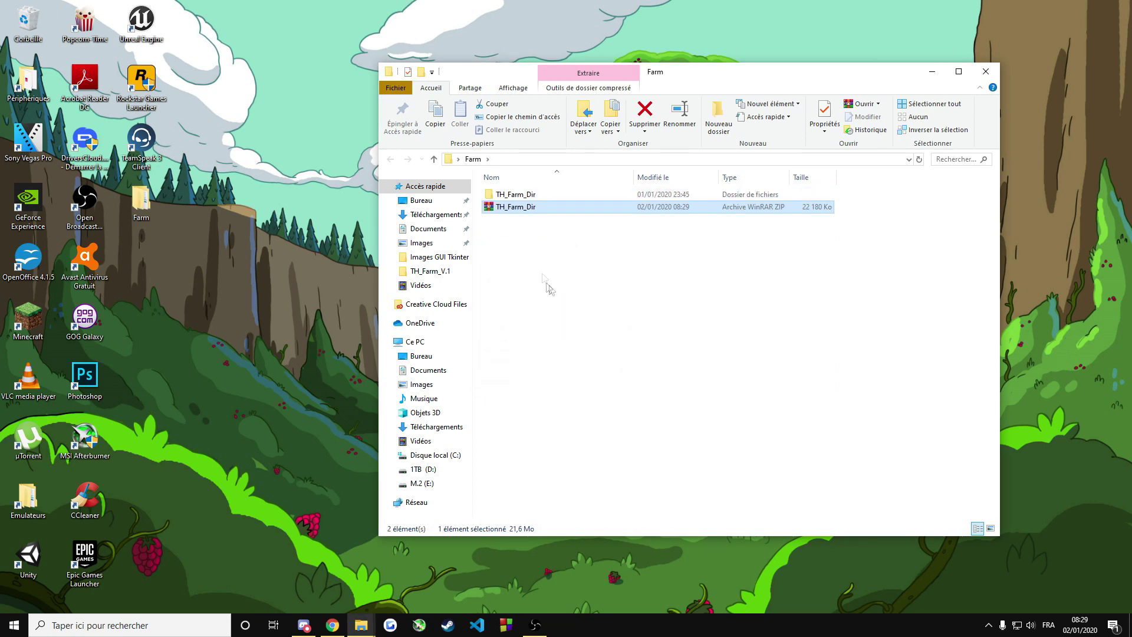
- Create a shortcut to the TH_Farm_App application inside the extracted TH_Farm_Dir folder
double_click(527, 198)
scroll(610, 322, "down", 6)
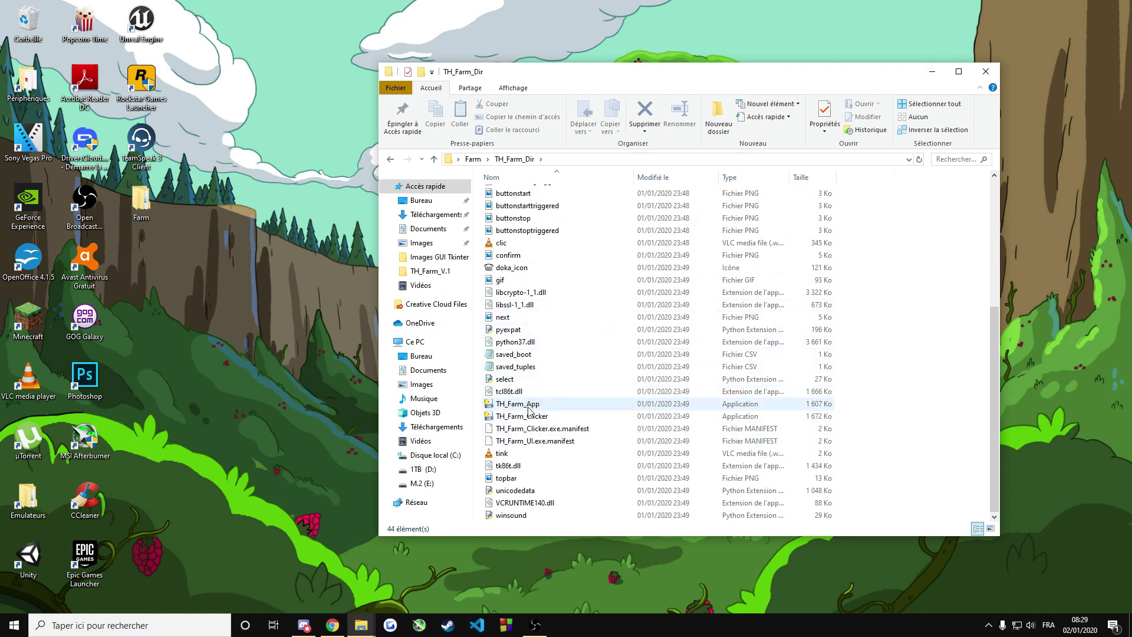
right_click(555, 409)
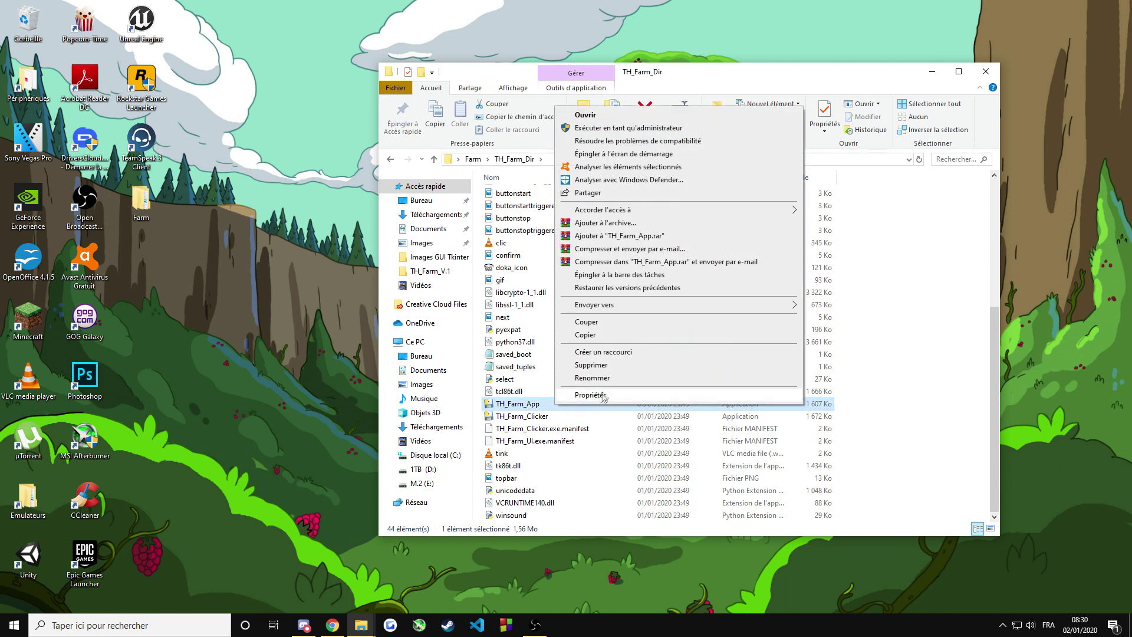
left_click(627, 352)
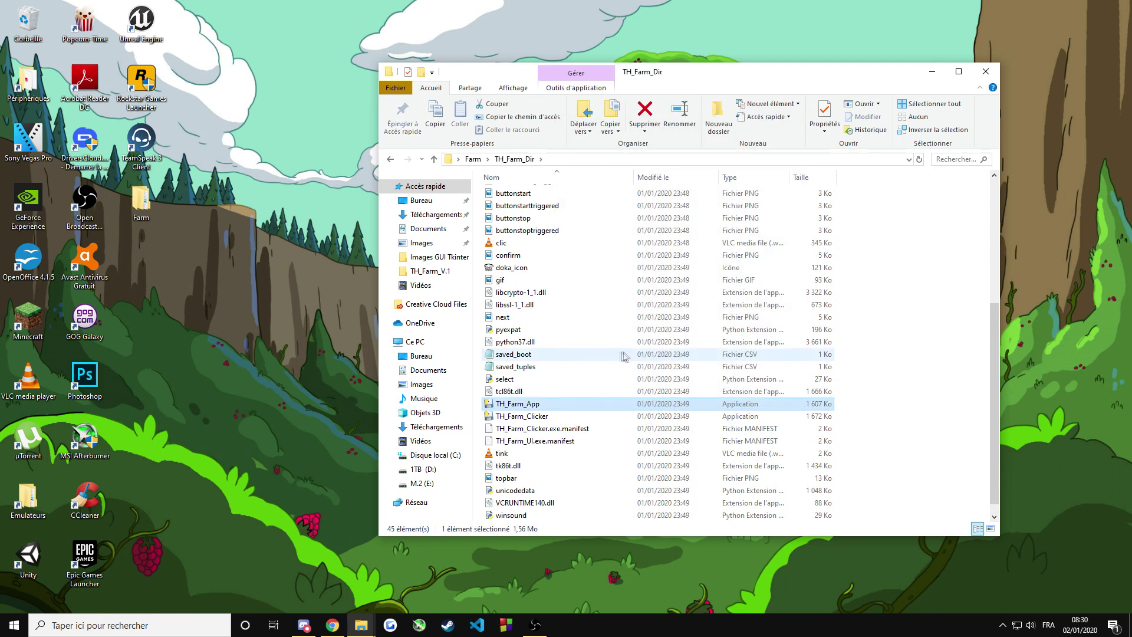
- Rename the new TH_Farm_App shortcut to FARM_APP
right_click(553, 407)
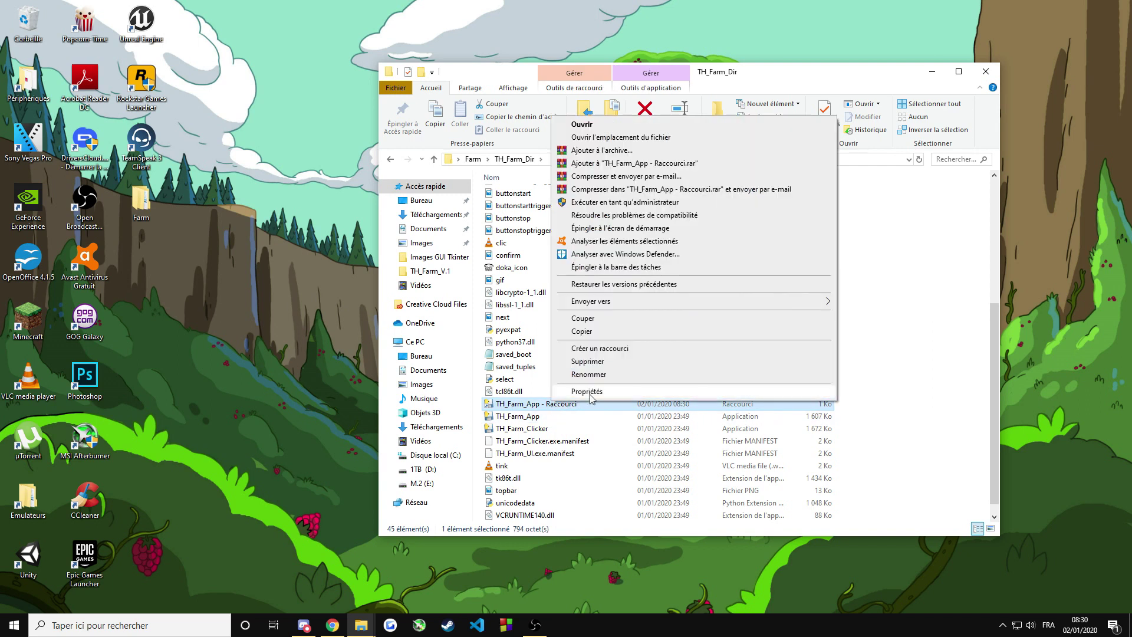
left_click(598, 380)
key("BackSpace")
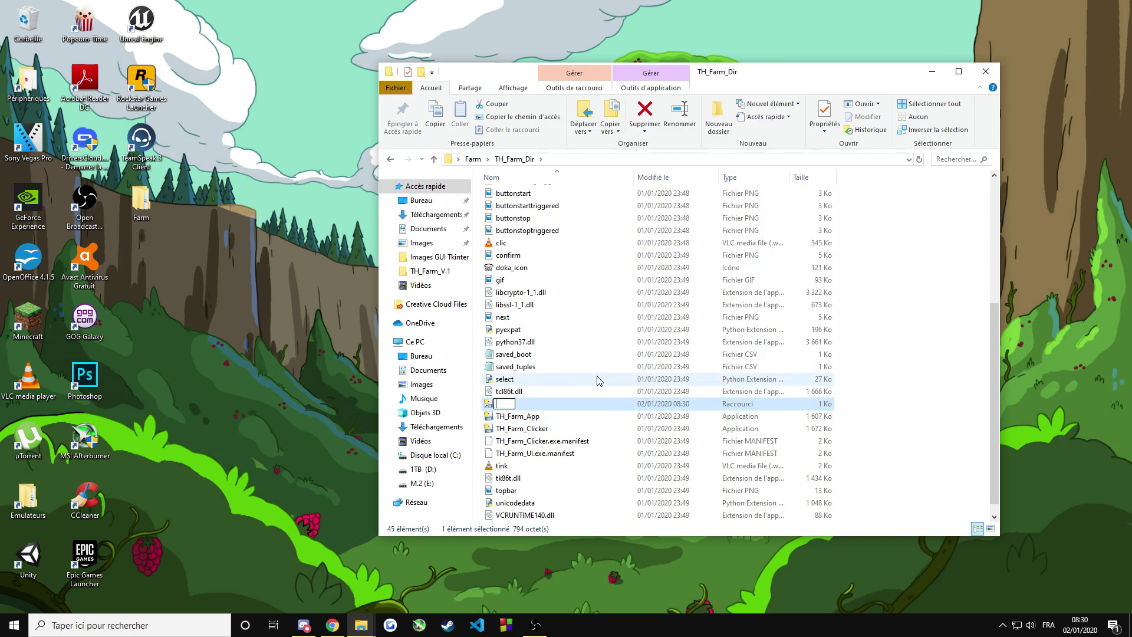
type("FARM_APP")
key("Return")
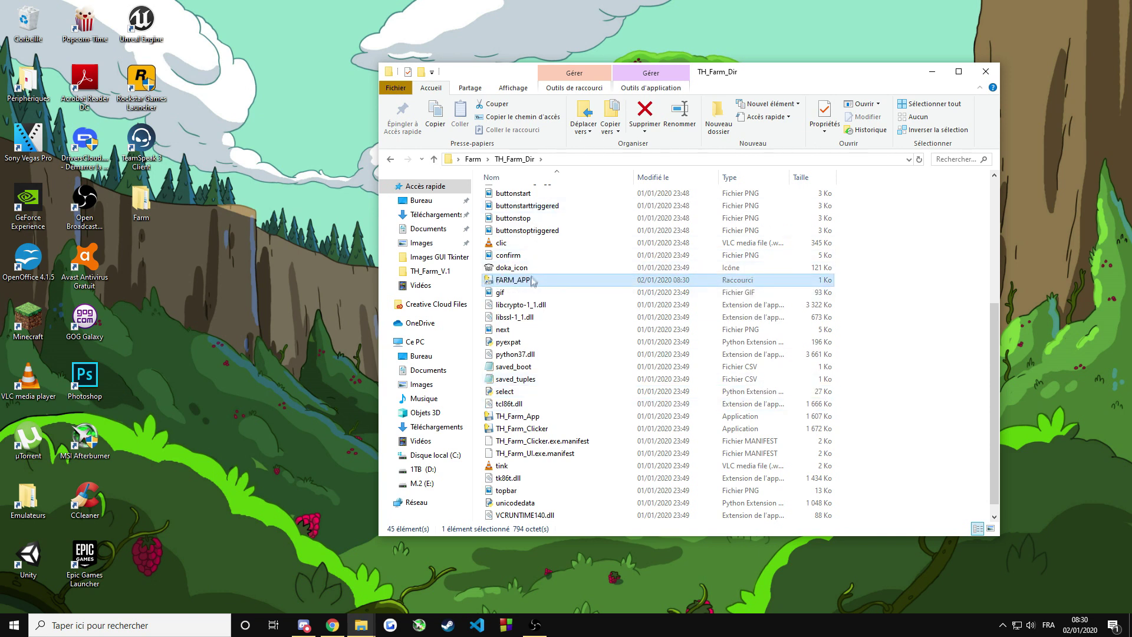
- Change the FARM_APP shortcut's icon to doka_icon from the TH_Farm_Dir folder and apply the change
left_click_drag(537, 285, 514, 285)
right_click(512, 285)
left_click(557, 563)
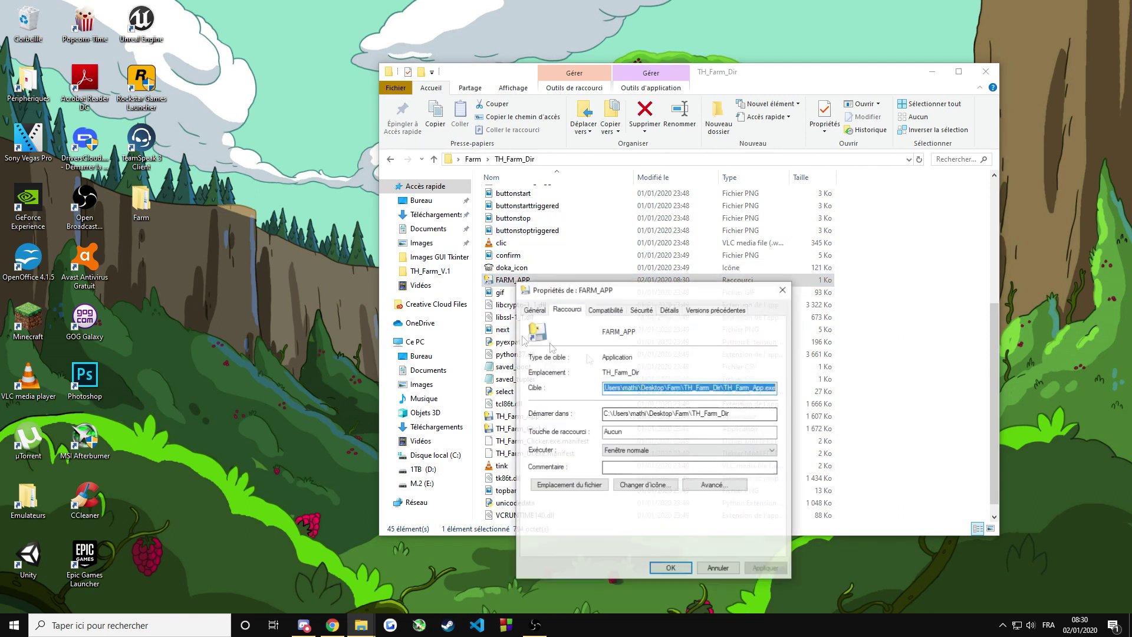
left_click(645, 489)
left_click(696, 382)
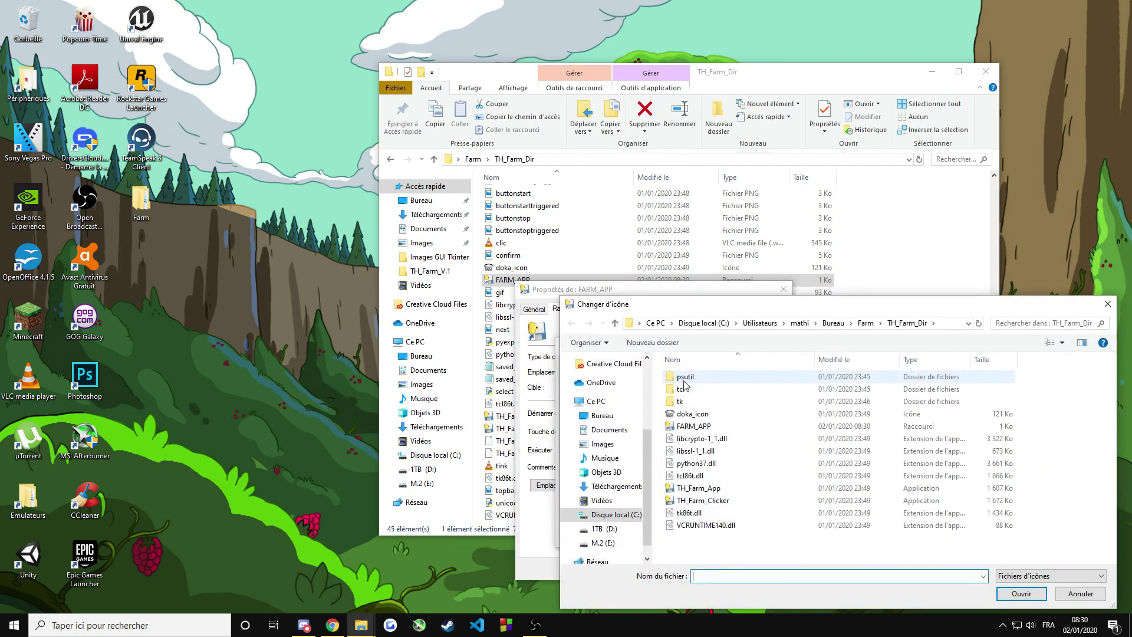
double_click(700, 428)
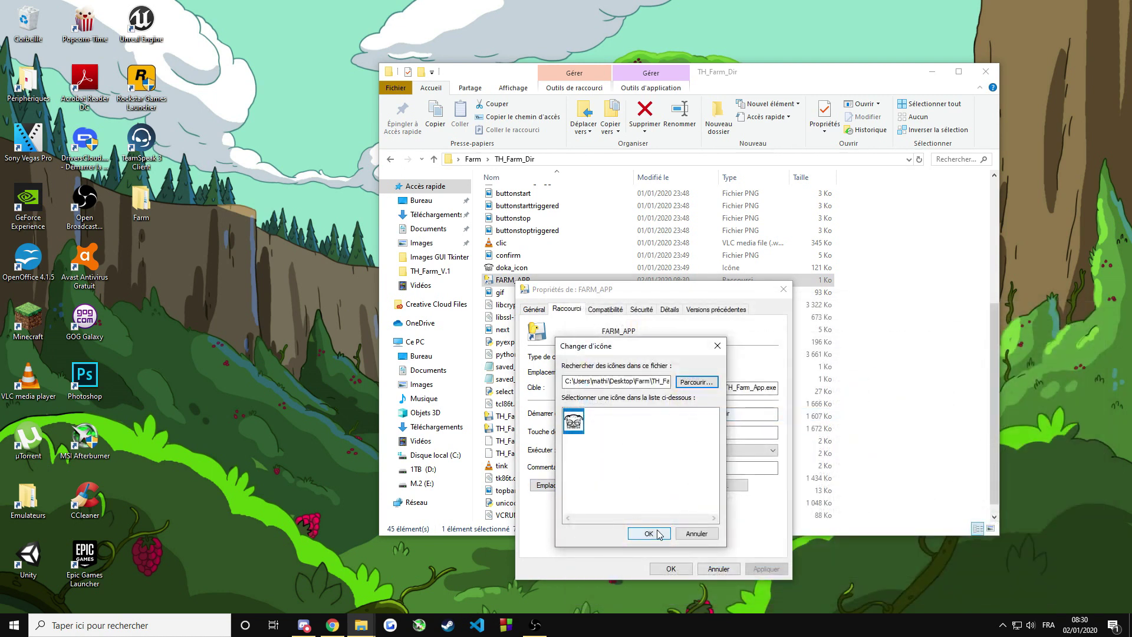
left_click(655, 533)
left_click(761, 569)
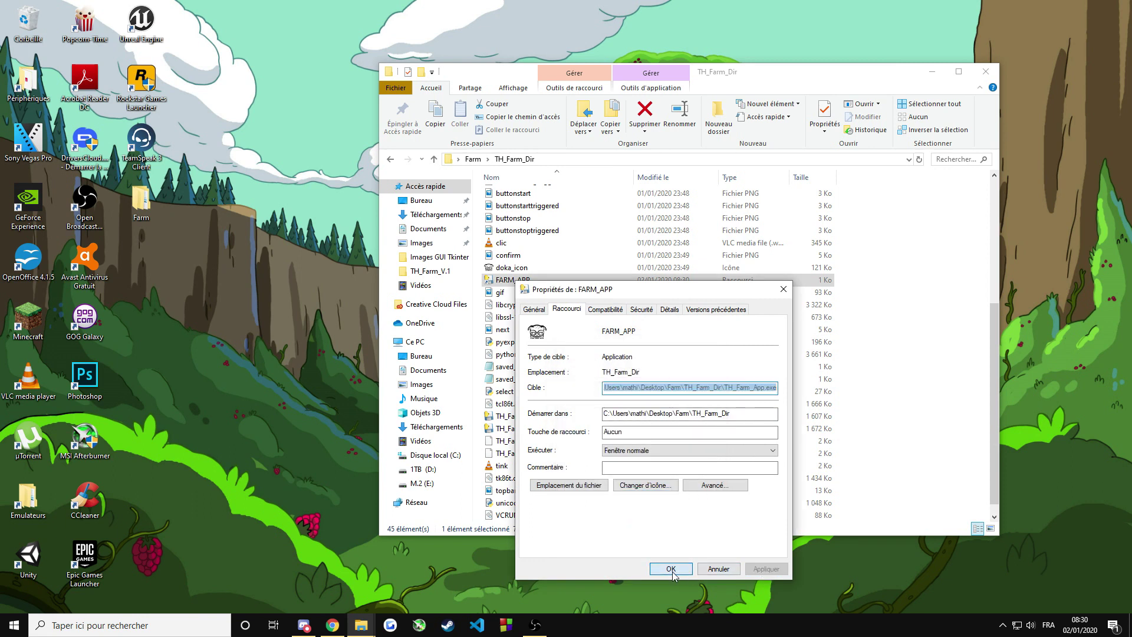
left_click(671, 568)
- Move the FARM_APP shortcut to the desktop, close the folder window and launch the app from the shortcut
left_click_drag(528, 283, 154, 264)
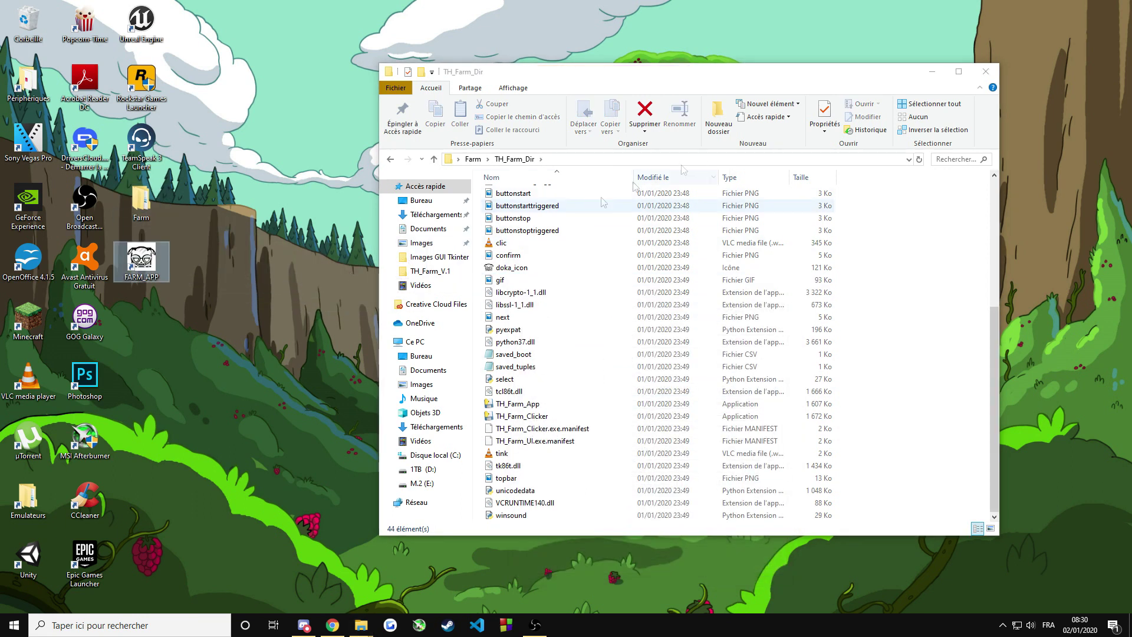
left_click(983, 73)
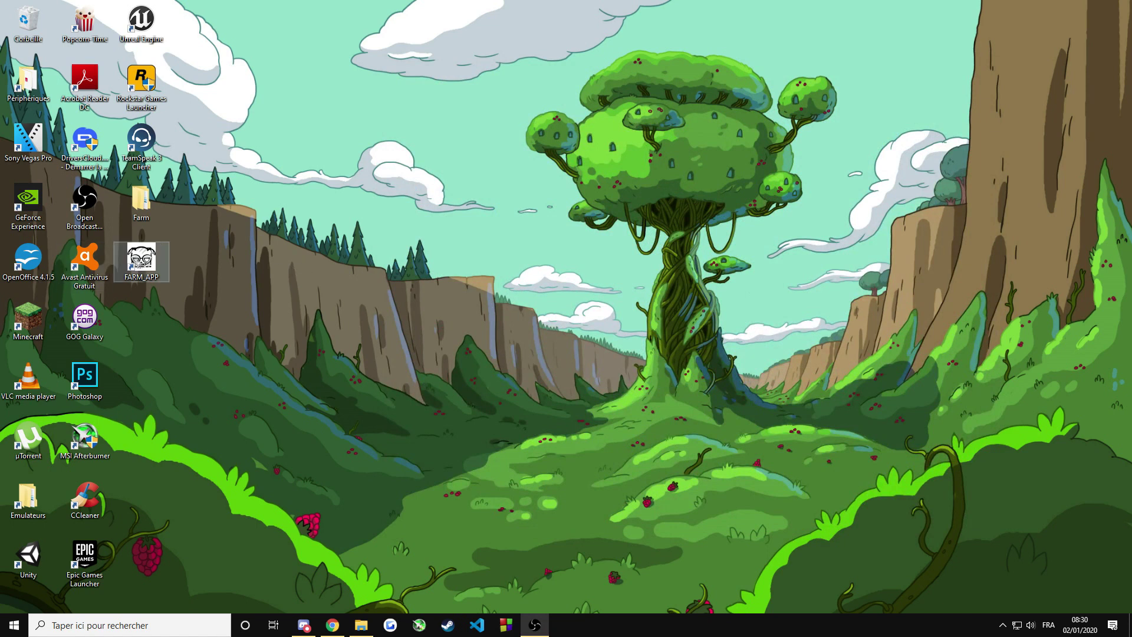
double_click(147, 266)
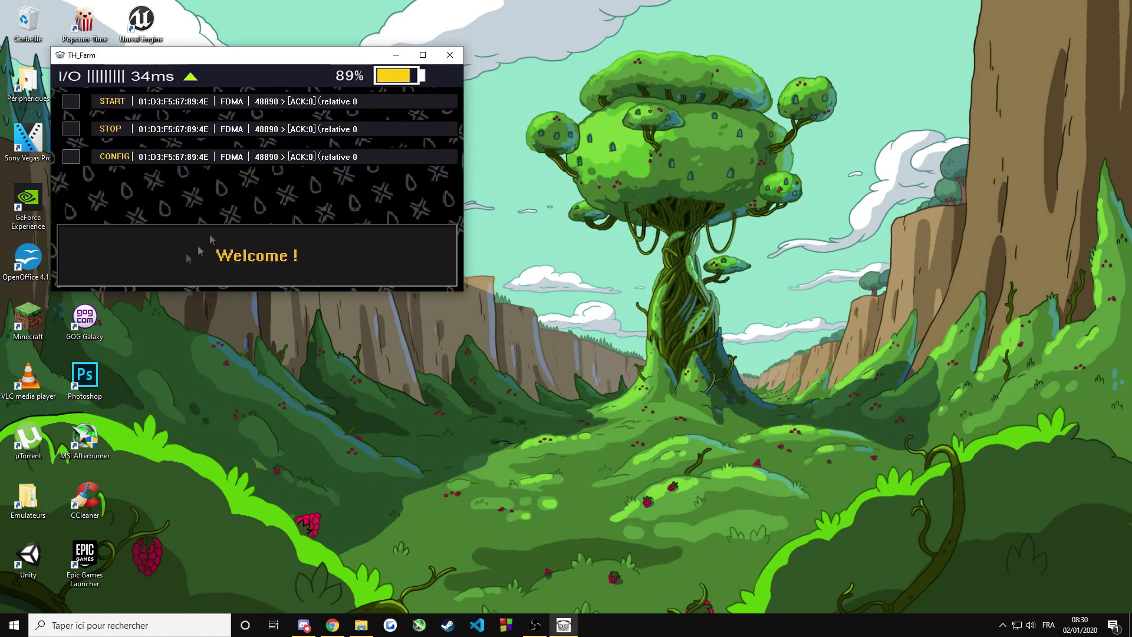
left_click_drag(264, 50, 585, 106)
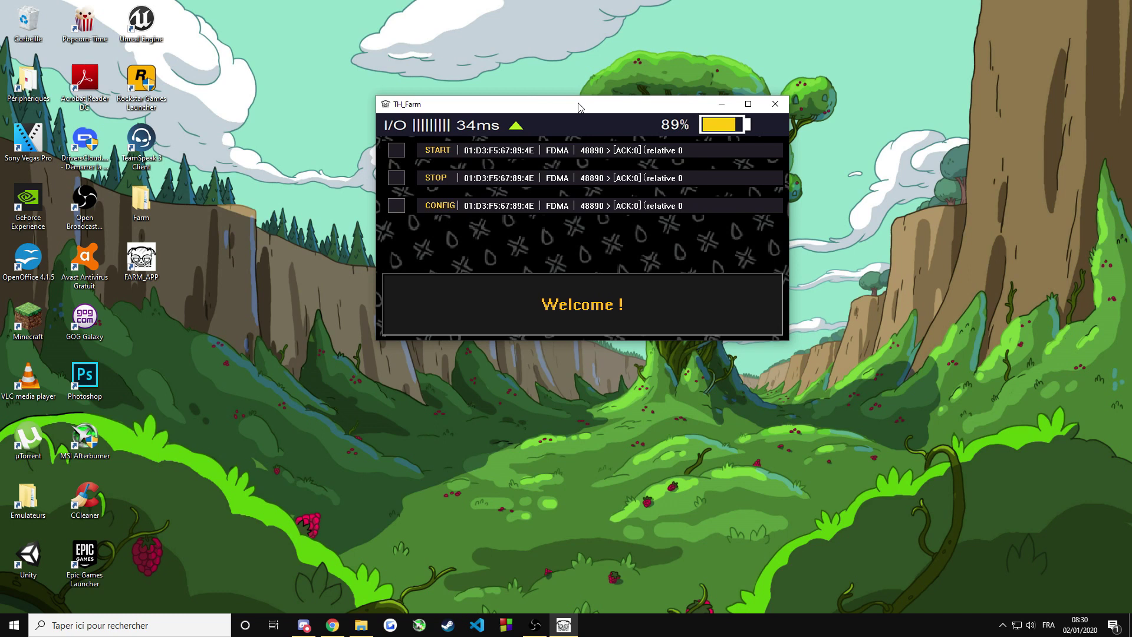
- Start the TH_Farm configuration, confirm the reset and move the file selection dialog aside
left_click(444, 205)
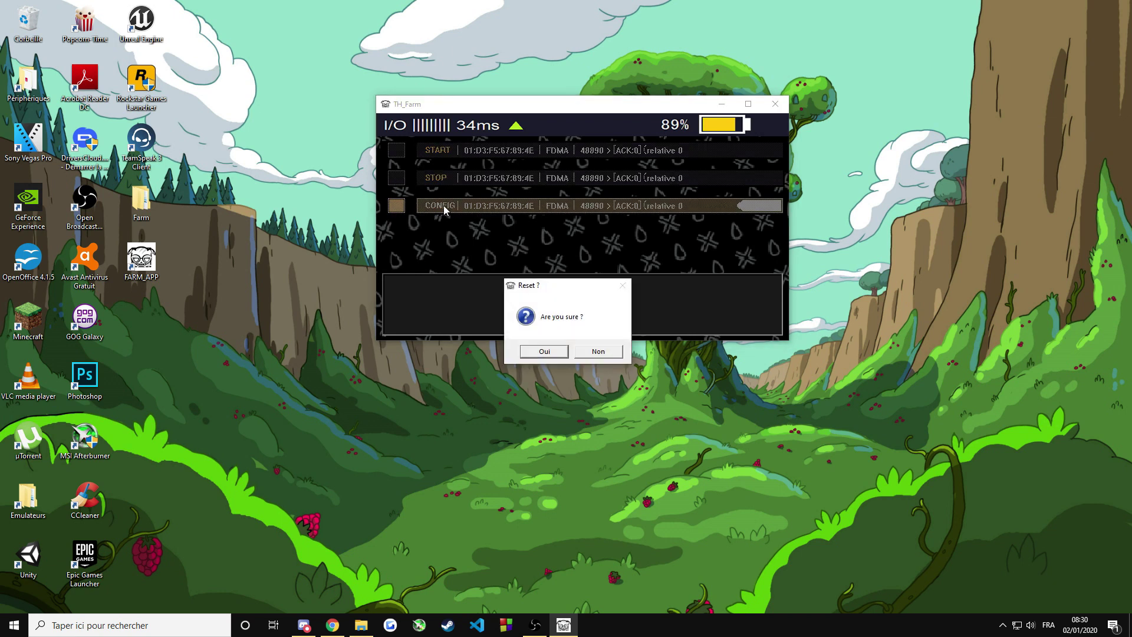
left_click(535, 353)
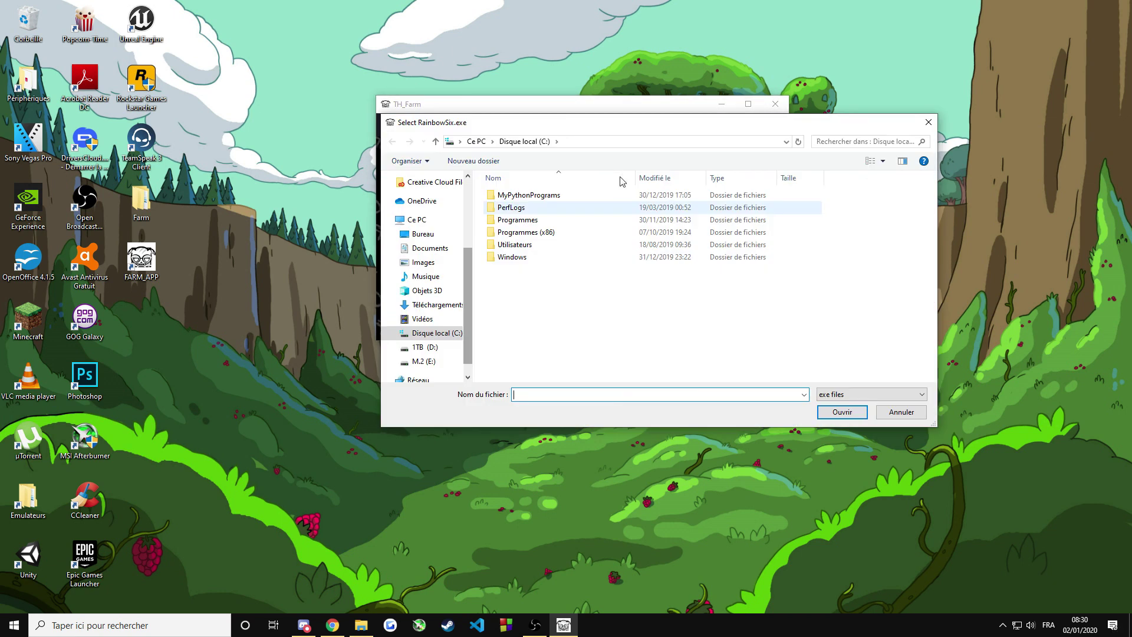
left_click_drag(623, 122, 317, 132)
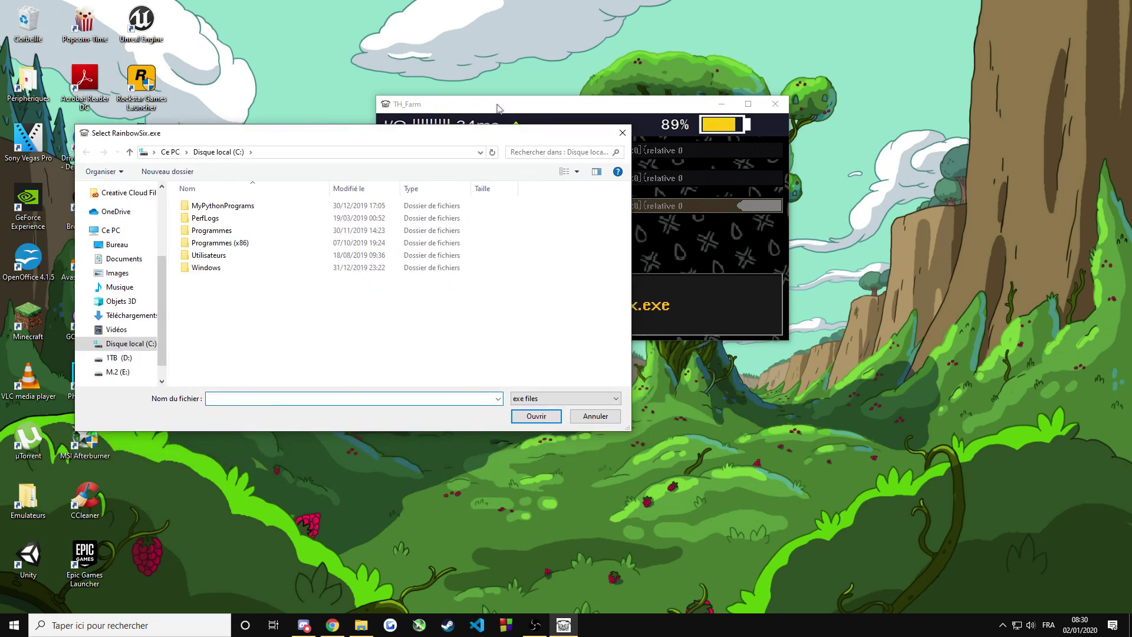
left_click(520, 103)
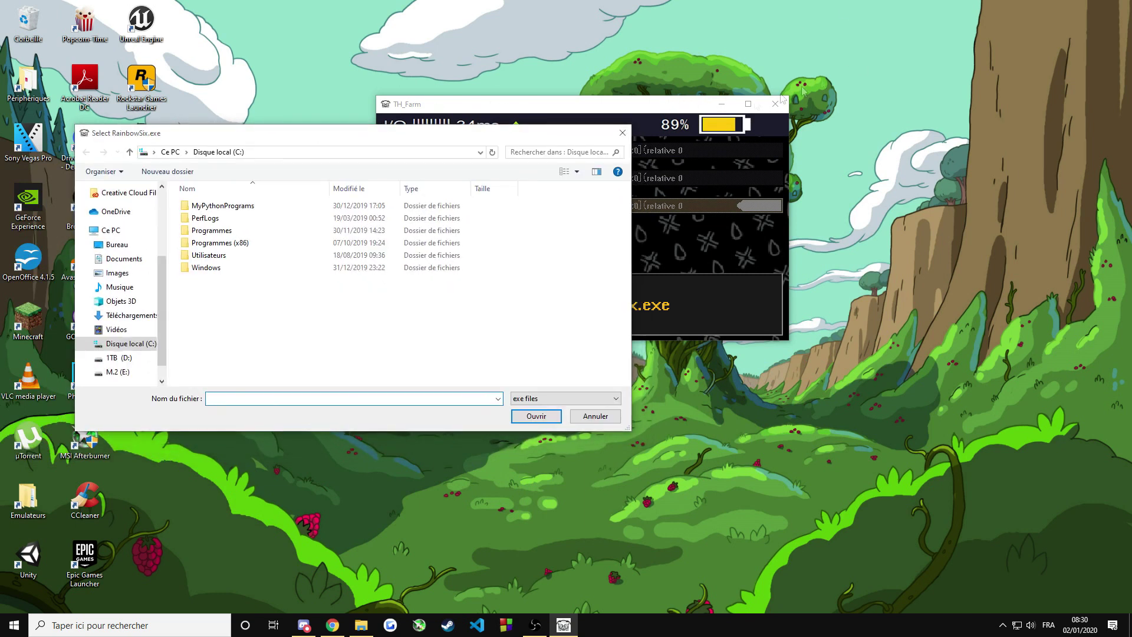
- Select RainbowSix.exe from D:\SteamLibrary\steamapps\common\Tom Clancy's Rainbow Six Siege as the game executable
left_click(119, 358)
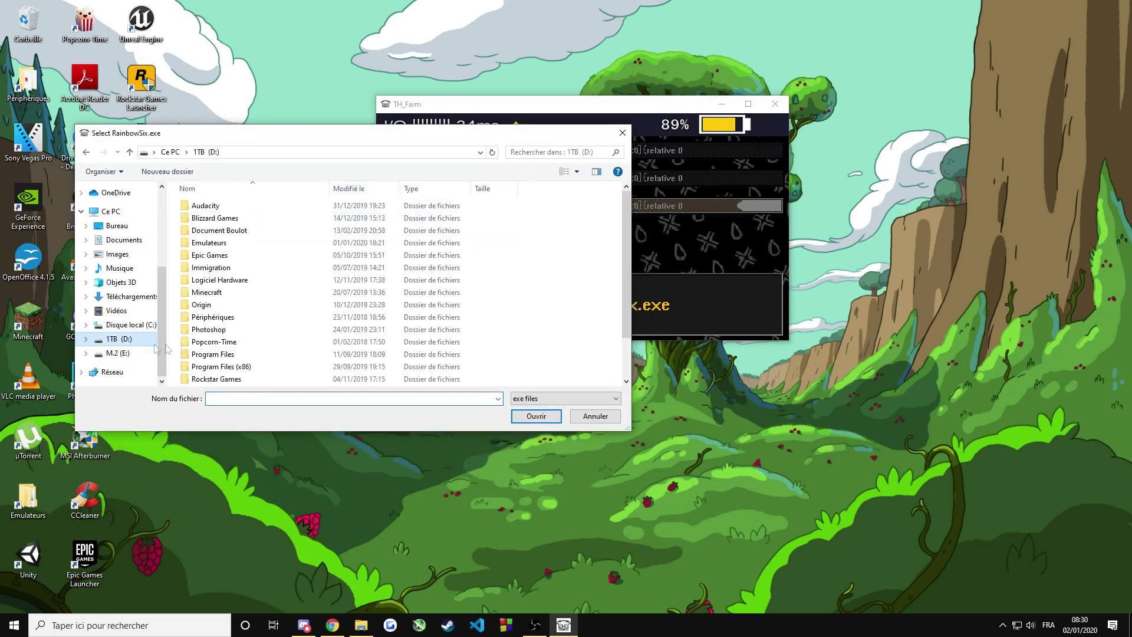
scroll(285, 356, "down", 2)
double_click(247, 358)
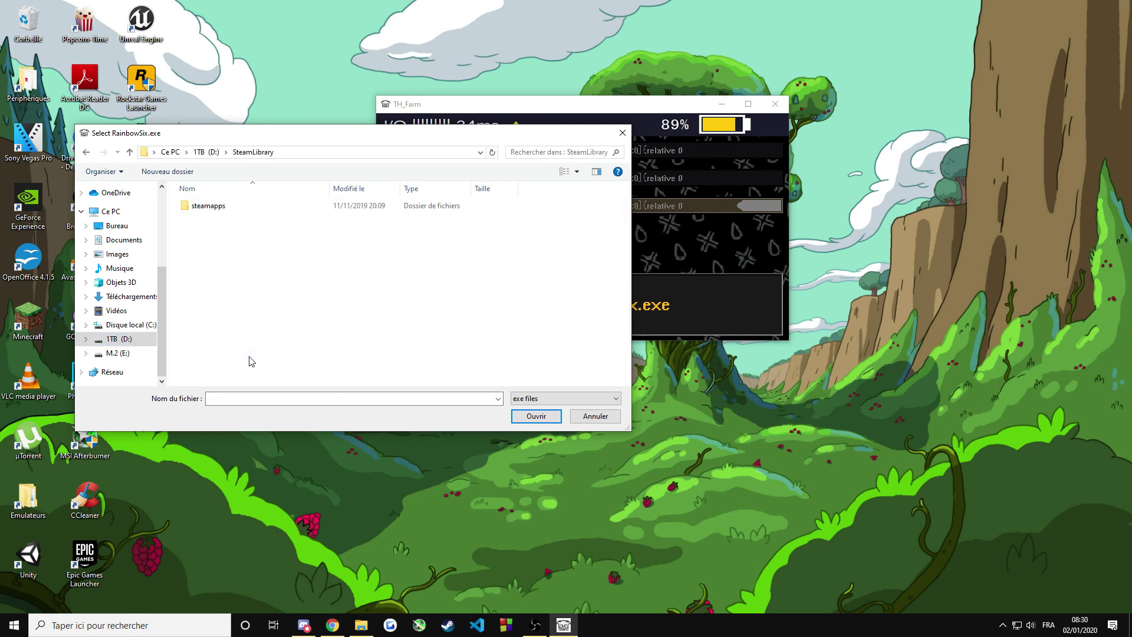
double_click(218, 207)
double_click(227, 208)
scroll(270, 353, "down", 5)
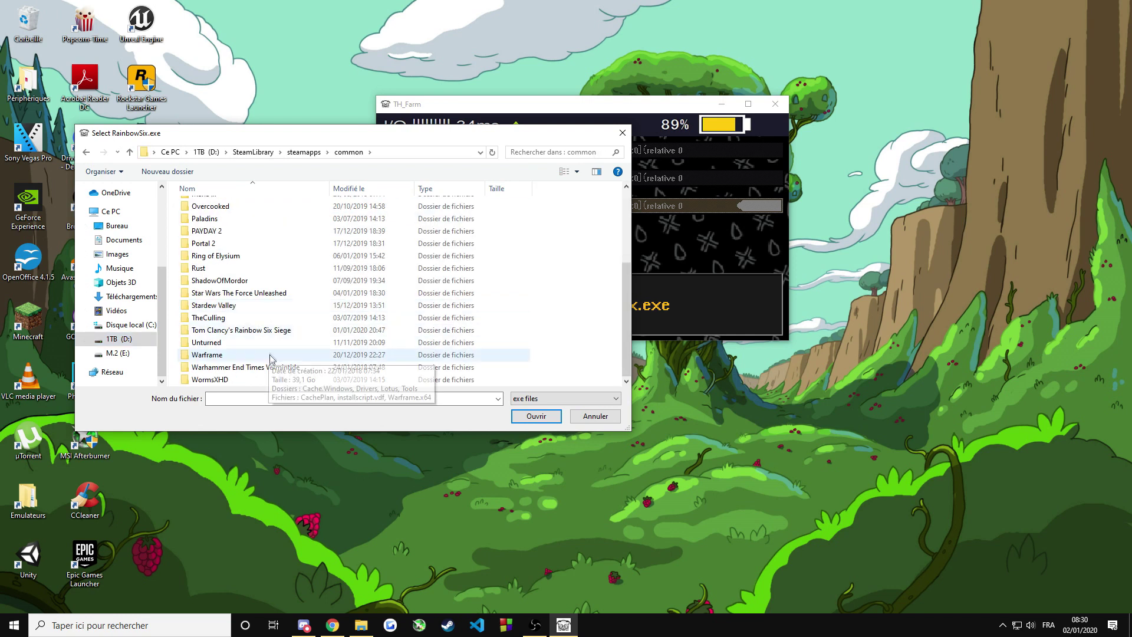
double_click(259, 330)
double_click(249, 298)
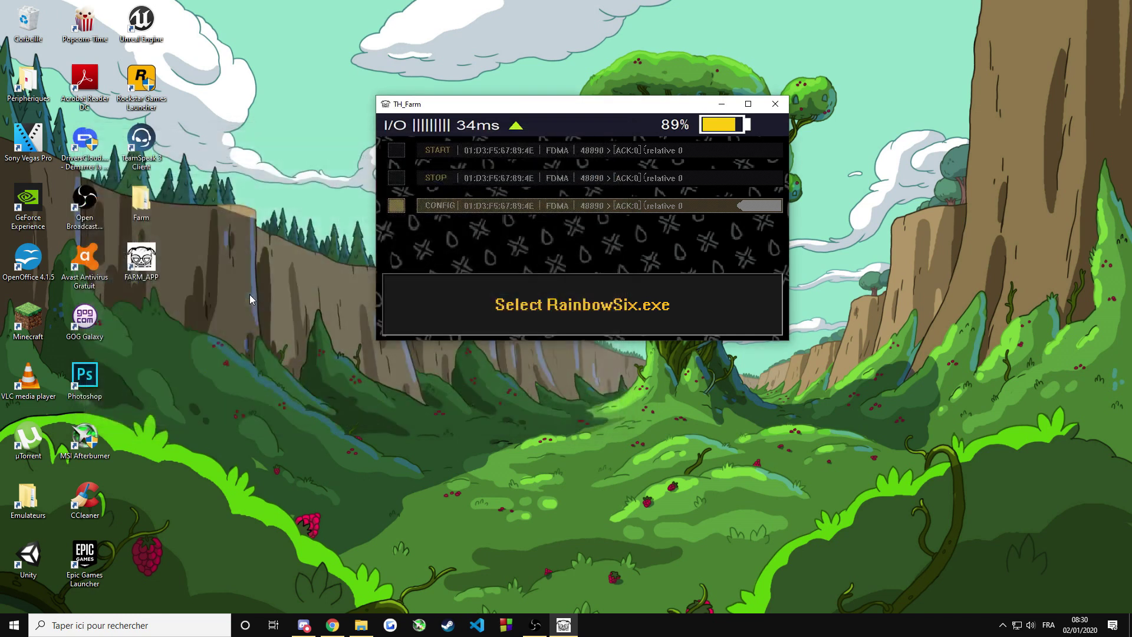
- Move the TH_Farm window to the desktop's upper corner, then enter and confirm the game's boot time in seconds
left_click_drag(625, 111, 958, 24)
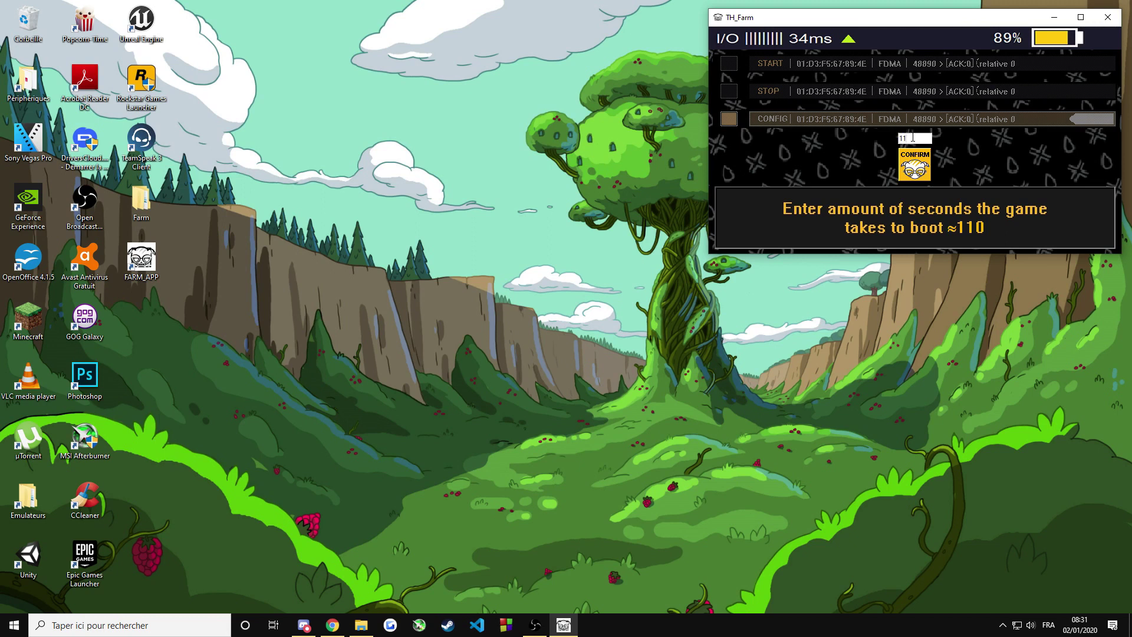
left_click(923, 167)
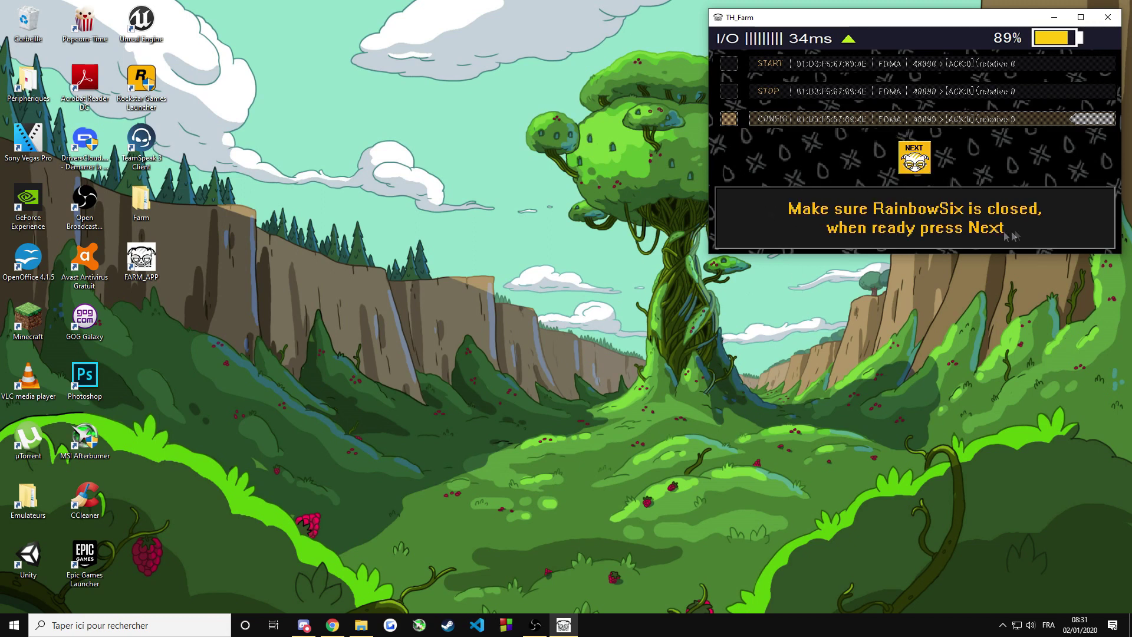
- Confirm that Rainbow Six is closed, continue past the title screen once the game boots, and confirm the boot in TH_Farm
left_click(923, 170)
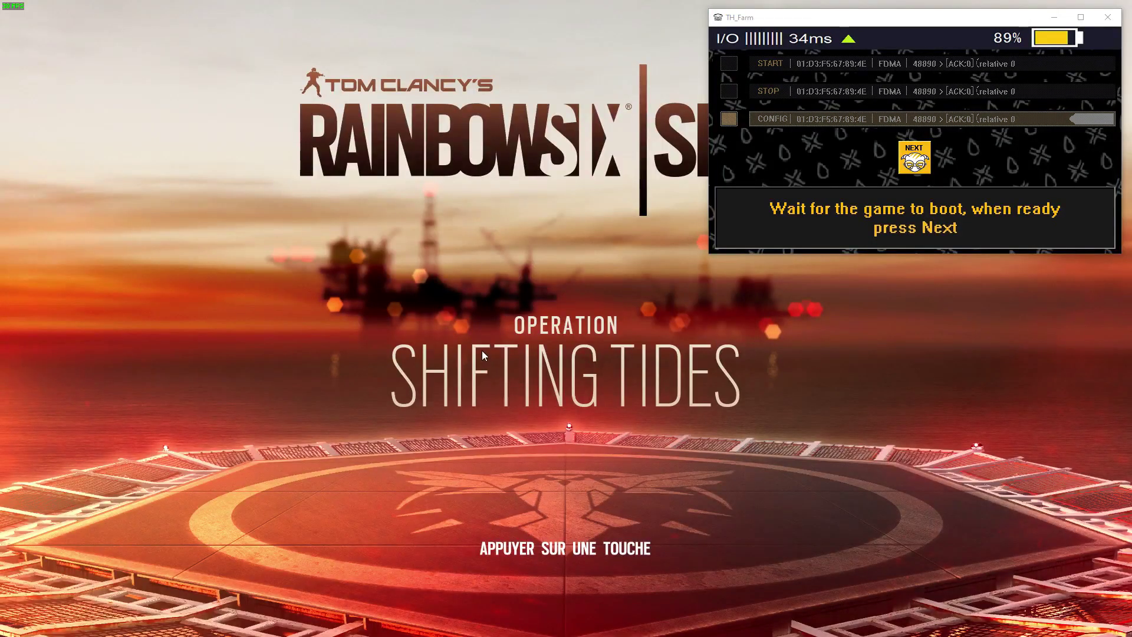
left_click(527, 344)
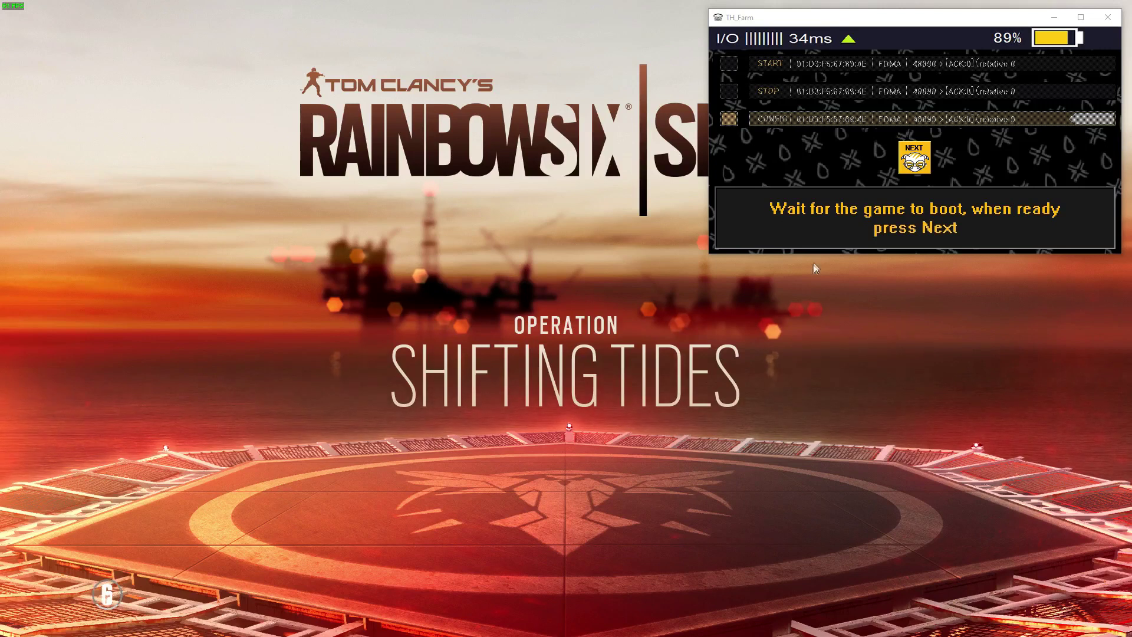
left_click(914, 168)
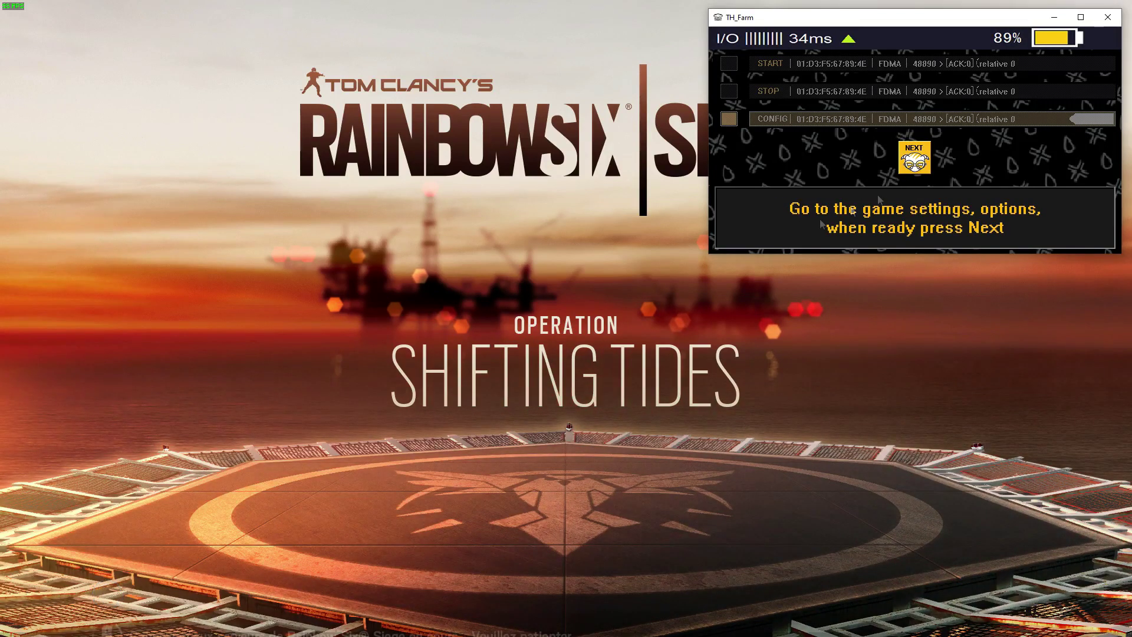
- Move the TH_Farm window away from the game's settings control, open the game options and advance the configuration
left_click_drag(873, 24, 168, 18)
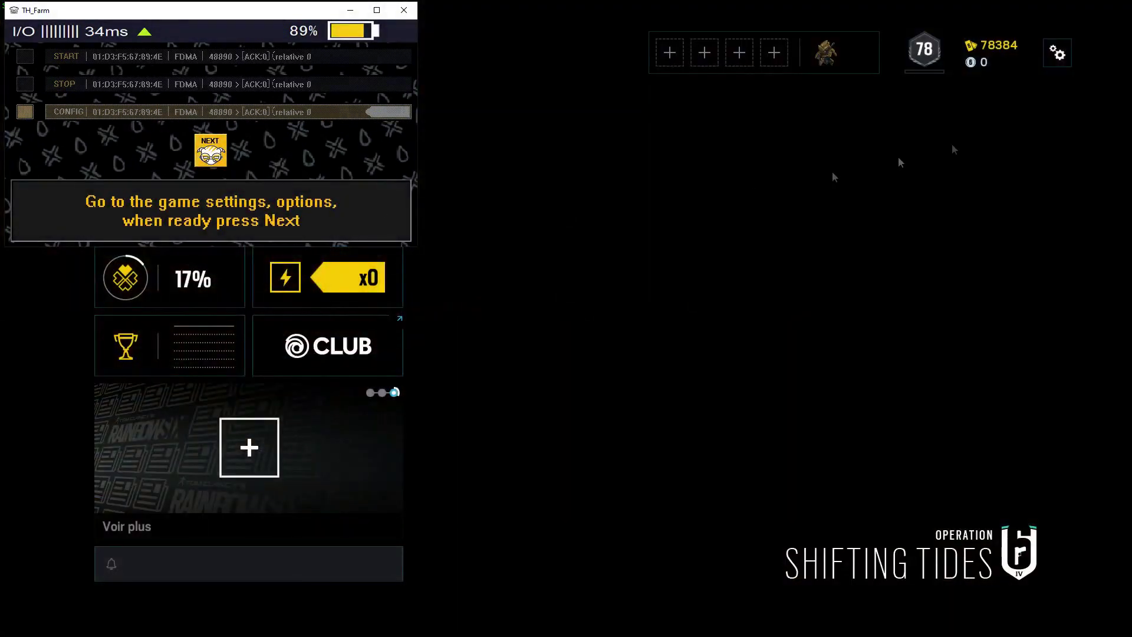
left_click(1056, 58)
left_click(797, 101)
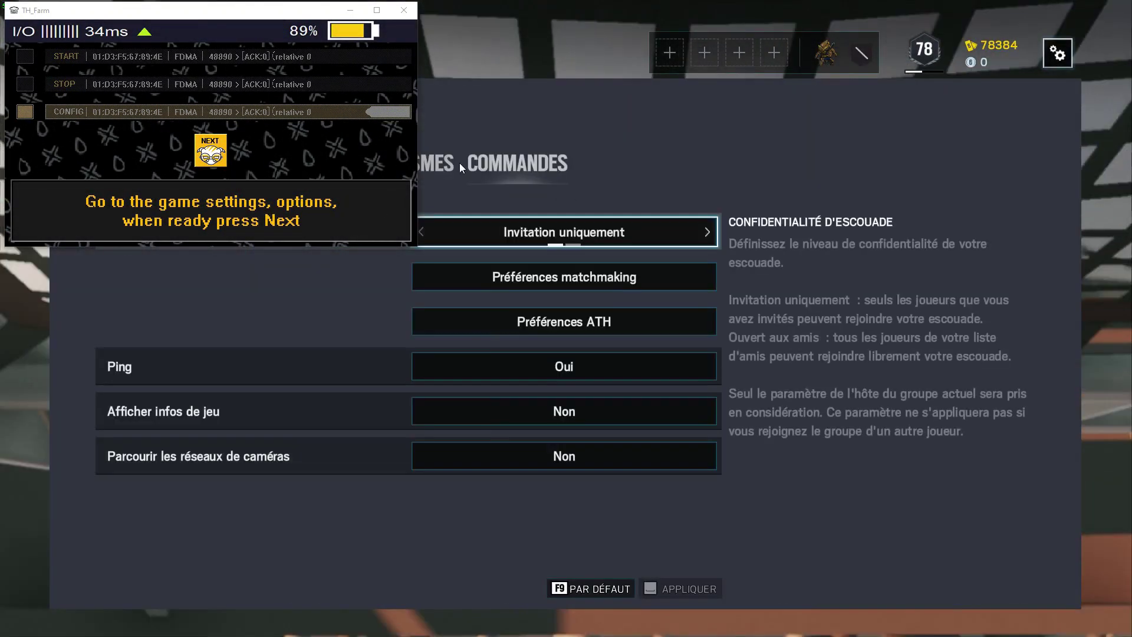
left_click(210, 150)
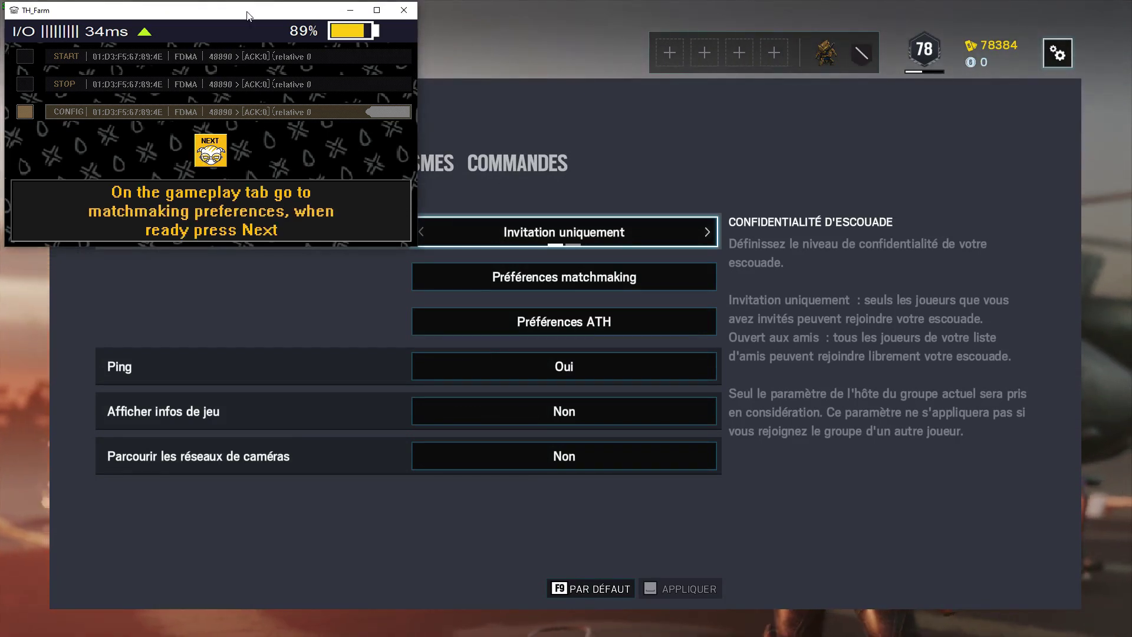
- Move the TH_Farm window clear of the option categories, reopen the game options and check the display mode setting
left_click_drag(248, 14, 793, 109)
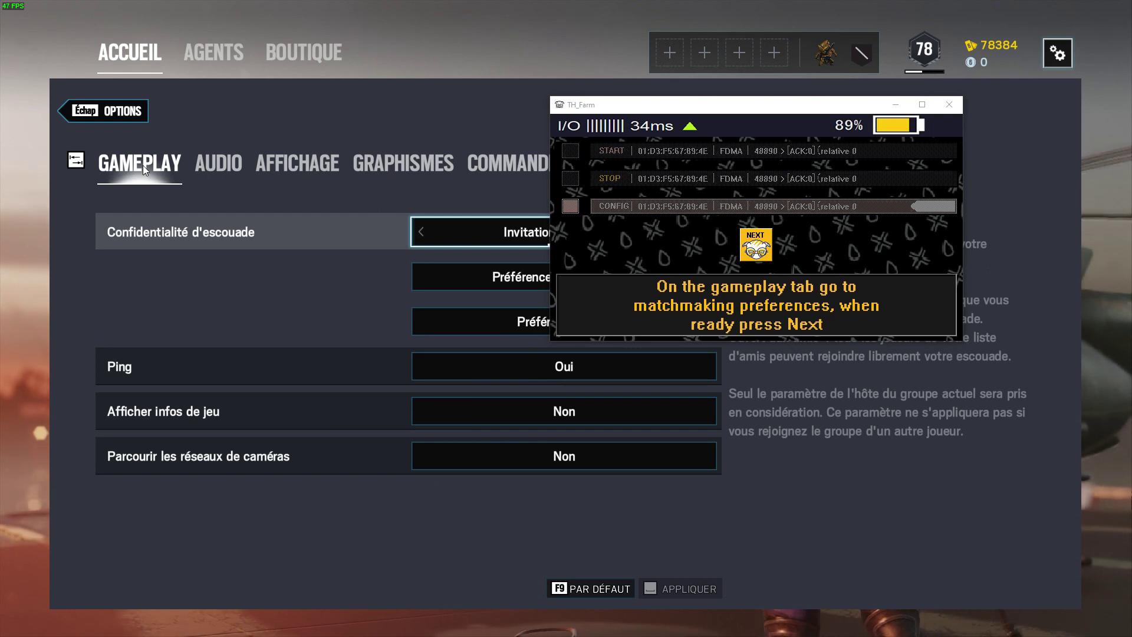
left_click_drag(729, 111, 768, 101)
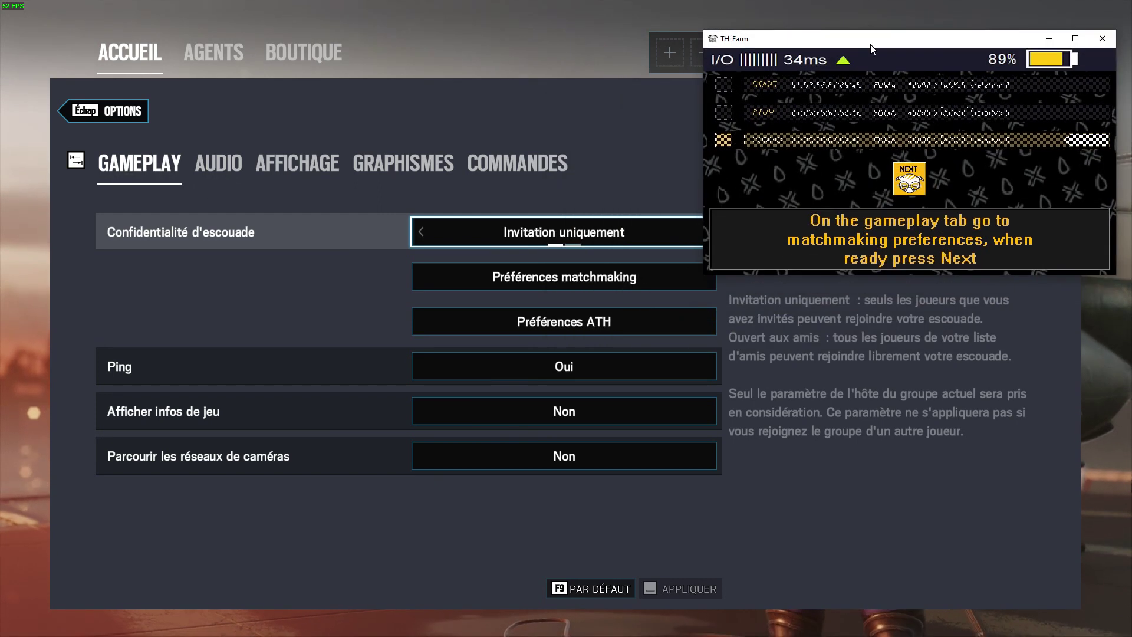
left_click_drag(871, 45, 867, 46)
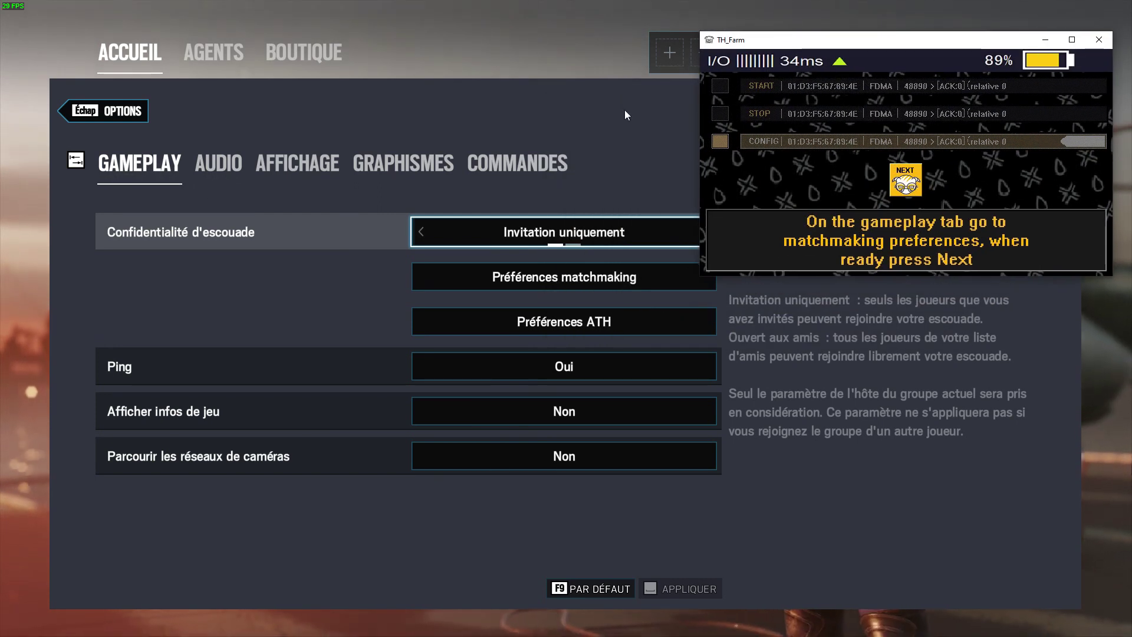
key("Escape")
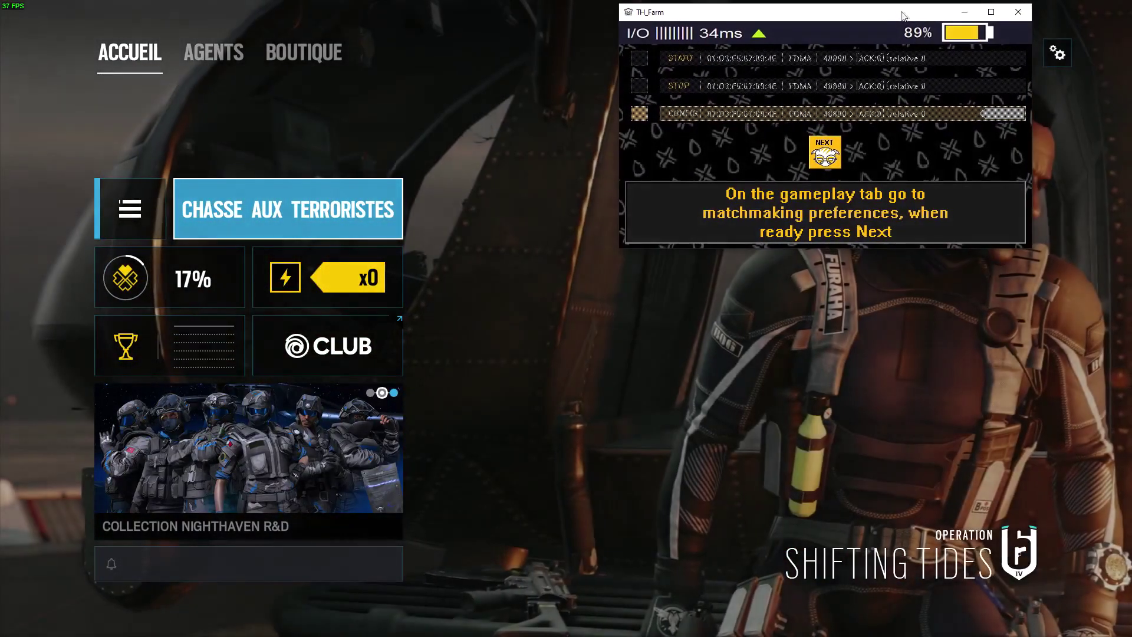
left_click(1057, 54)
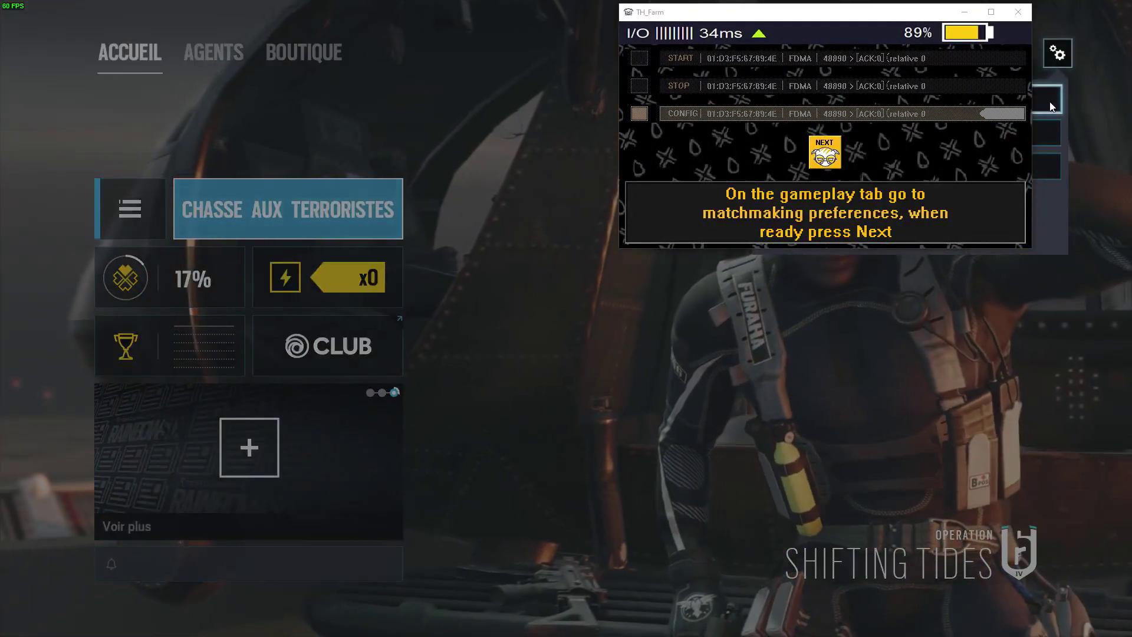
left_click(1052, 107)
left_click(282, 162)
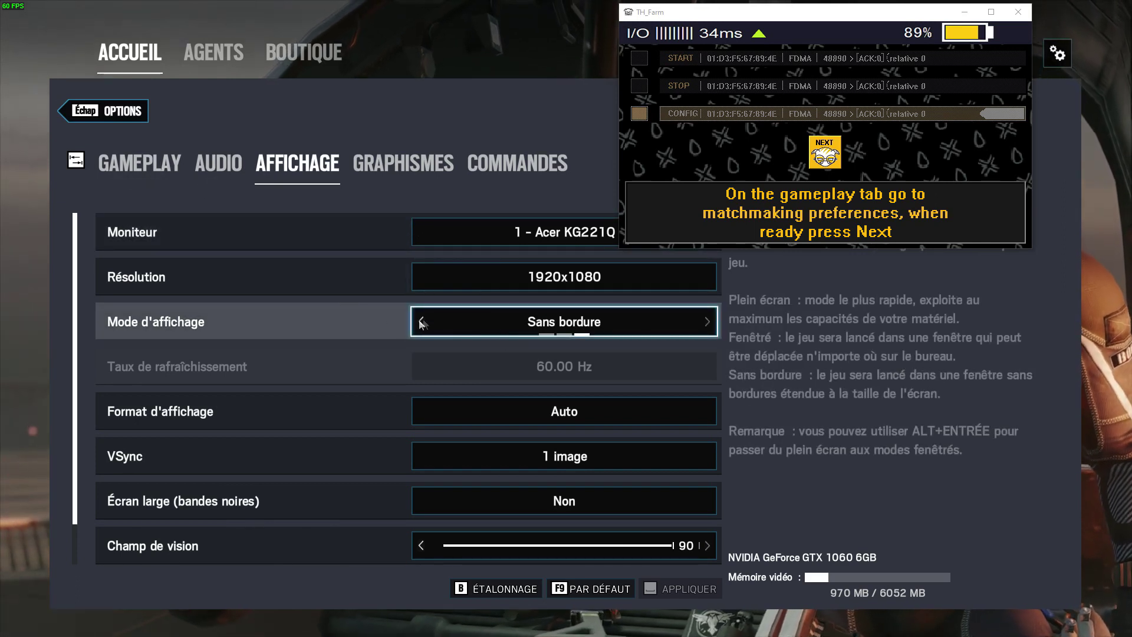
- Open the matchmaking preferences in the gameplay options, move TH_Farm off them and advance the configuration
left_click(156, 166)
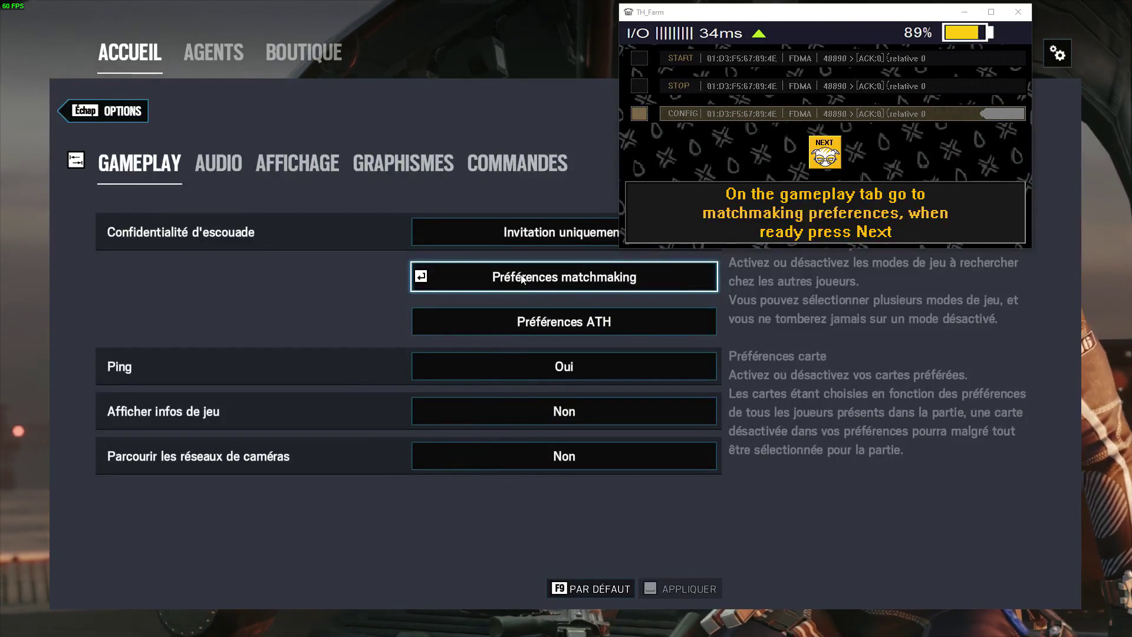
left_click(522, 278)
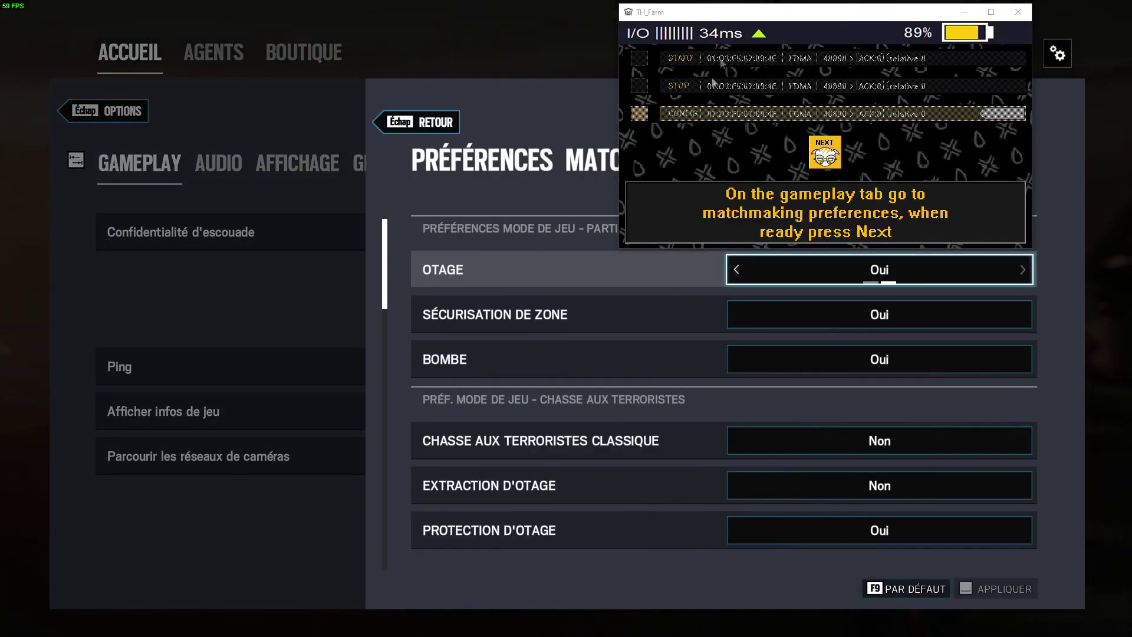
left_click_drag(749, 18, 130, 20)
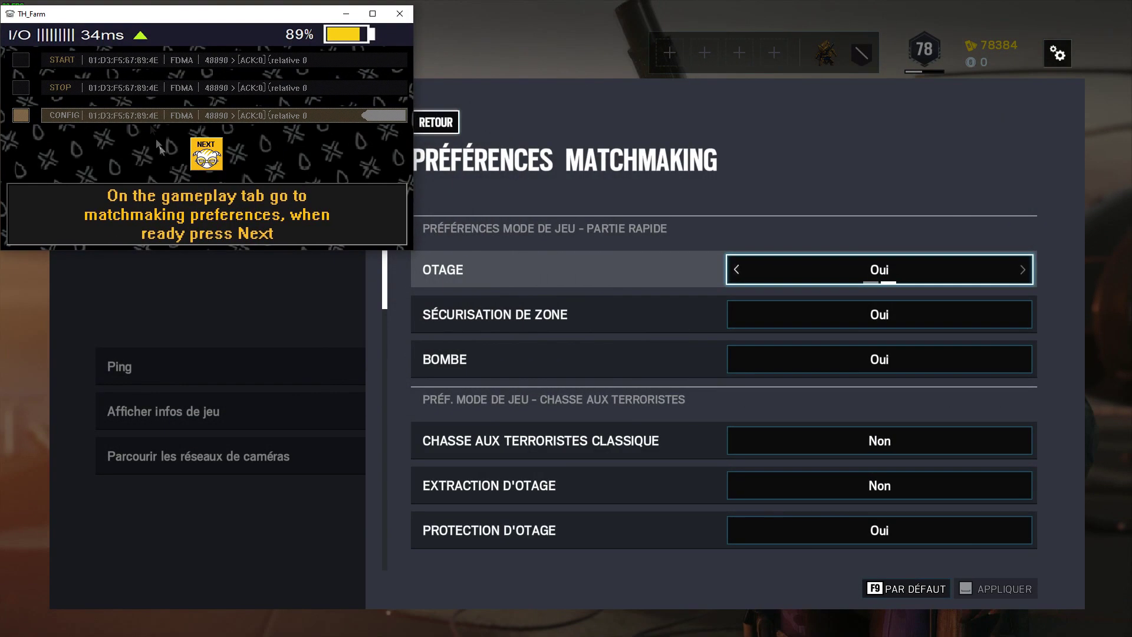
left_click(206, 155)
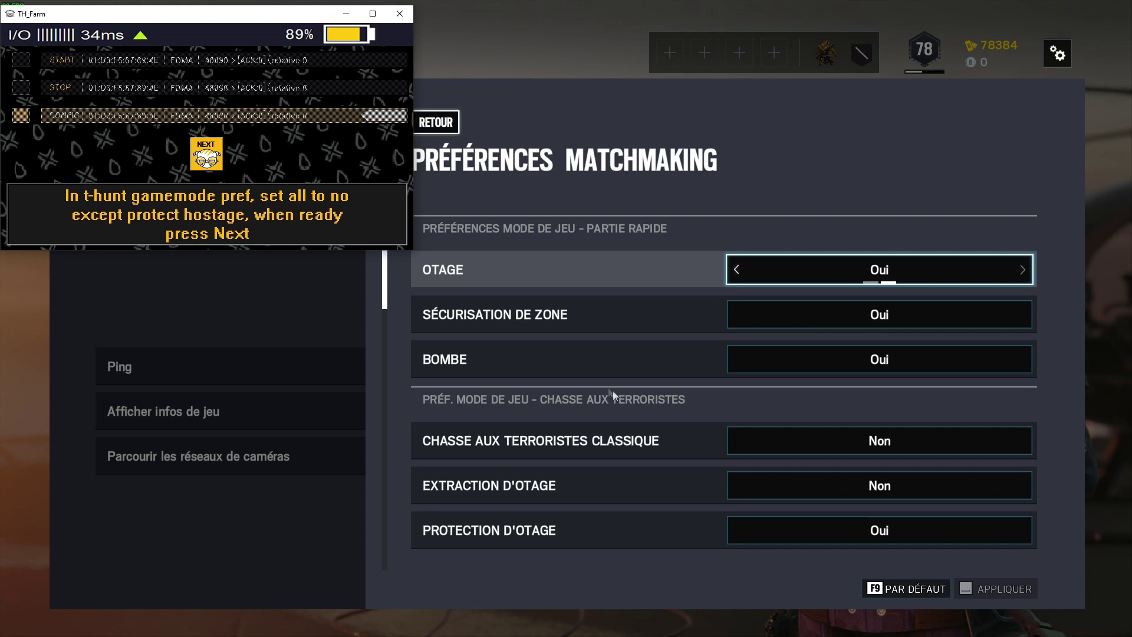
- Check that terrorist hunt preferences allow only the Protection d'otage mode and the Tour map, advancing the configuration after each check
scroll(610, 391, "down", 3)
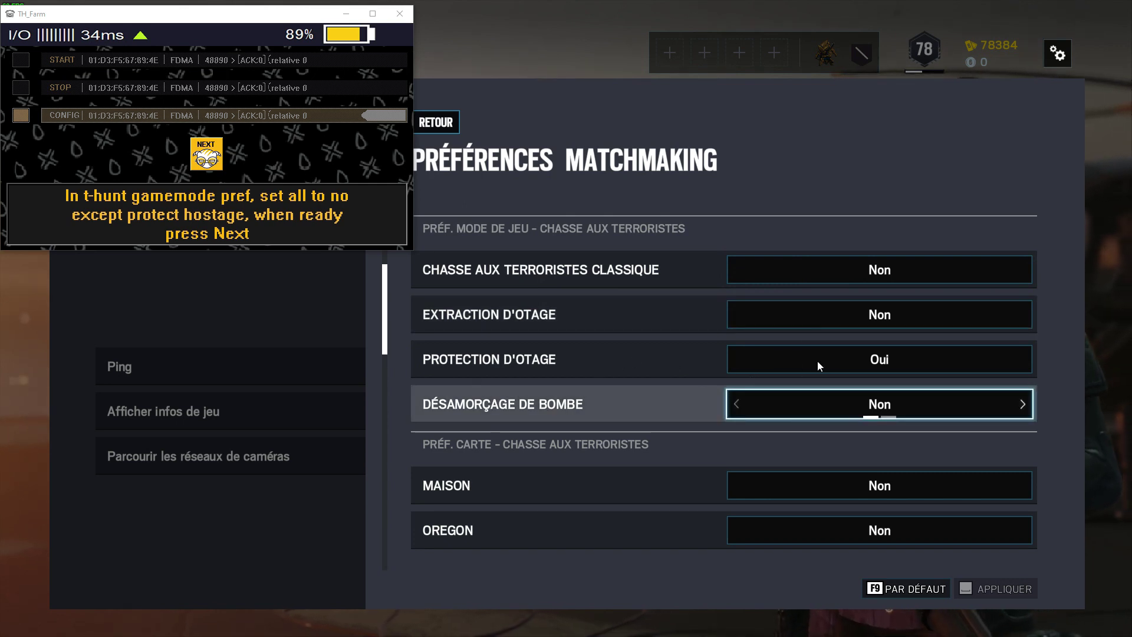
left_click(206, 151)
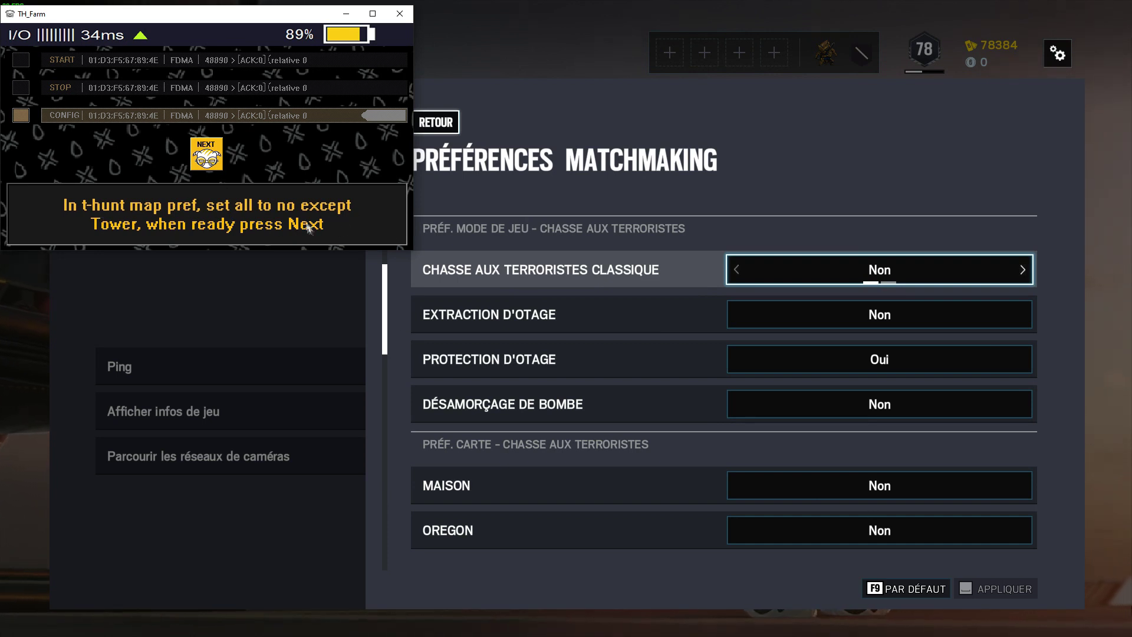
scroll(662, 214, "down", 5)
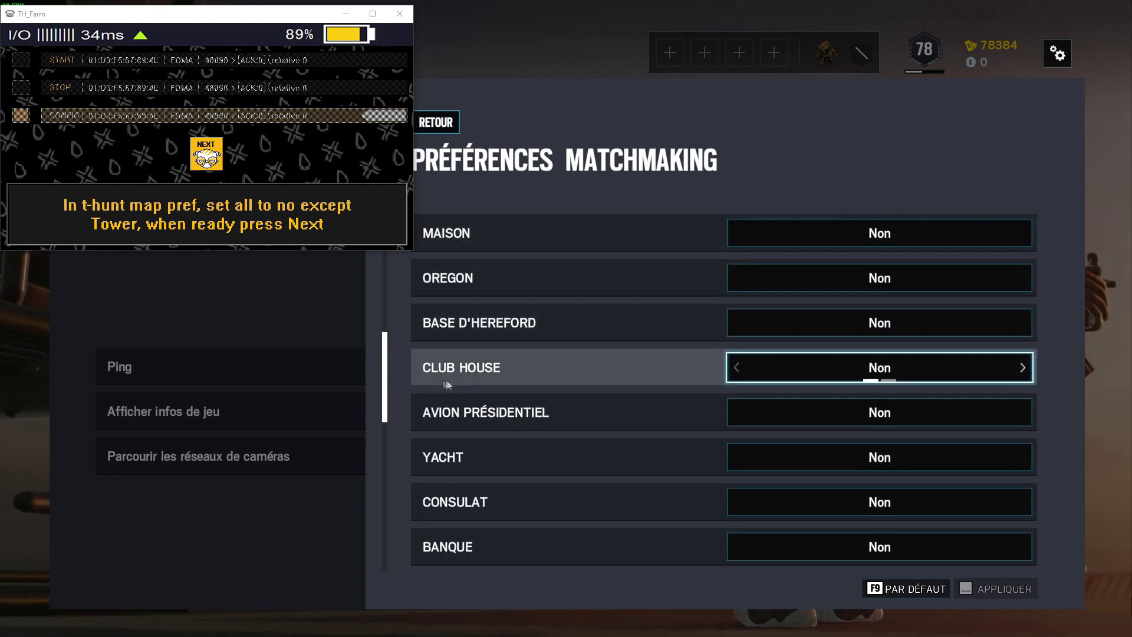
scroll(388, 375, "up", 1)
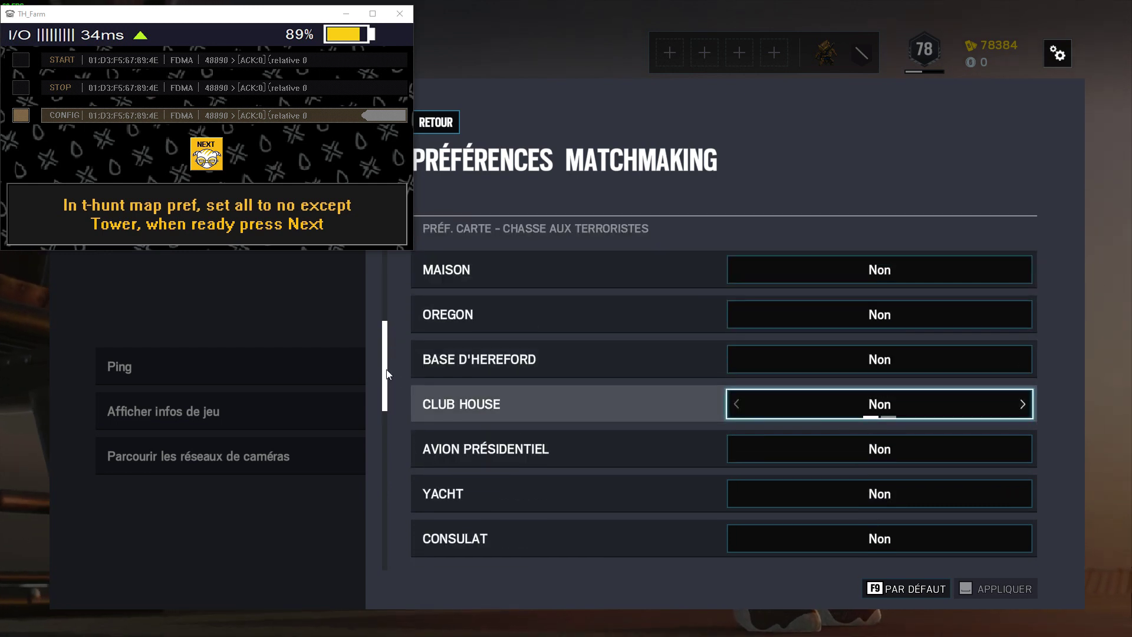
left_click_drag(388, 375, 384, 543)
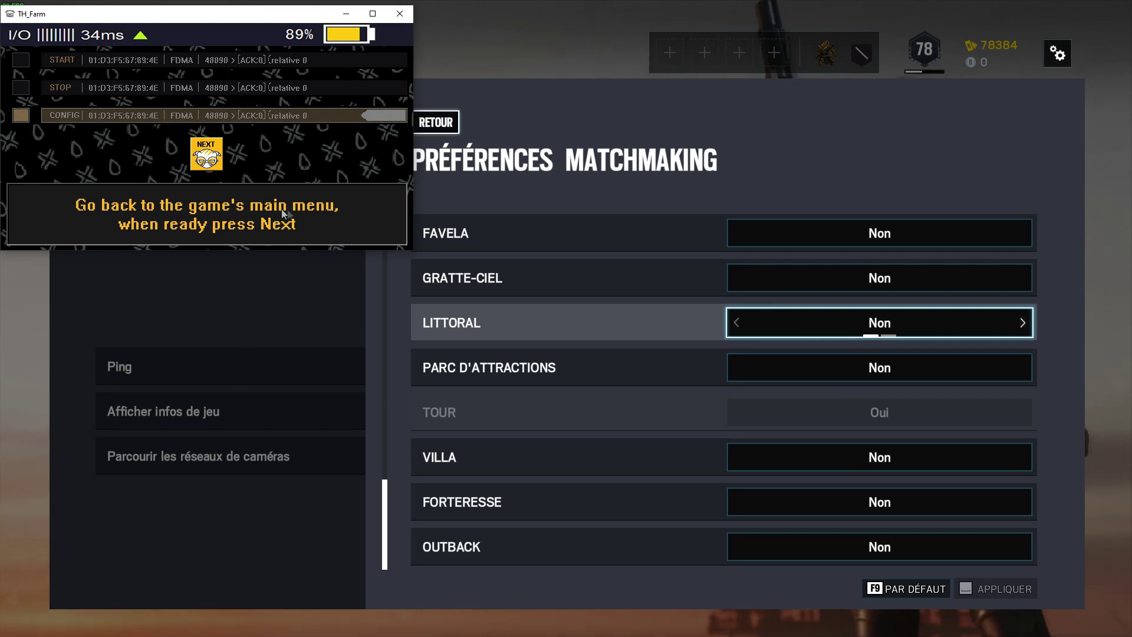
- Return to the game's main menu, move the TH_Farm window off the menu and advance the configuration
left_click(562, 33)
key("Escape")
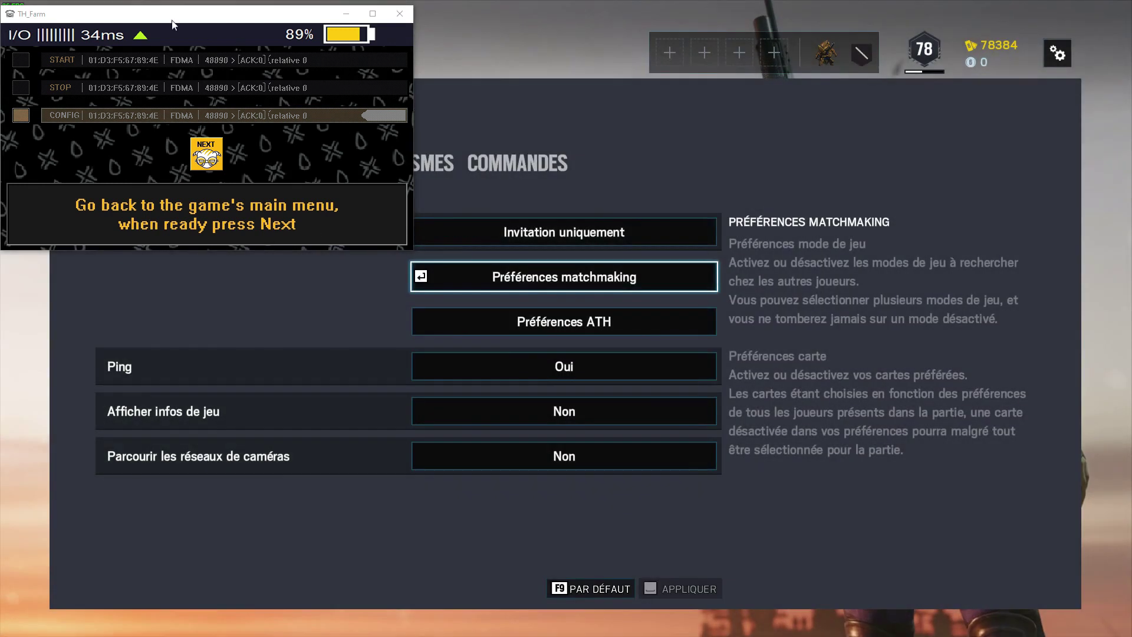
left_click_drag(187, 19, 836, 97)
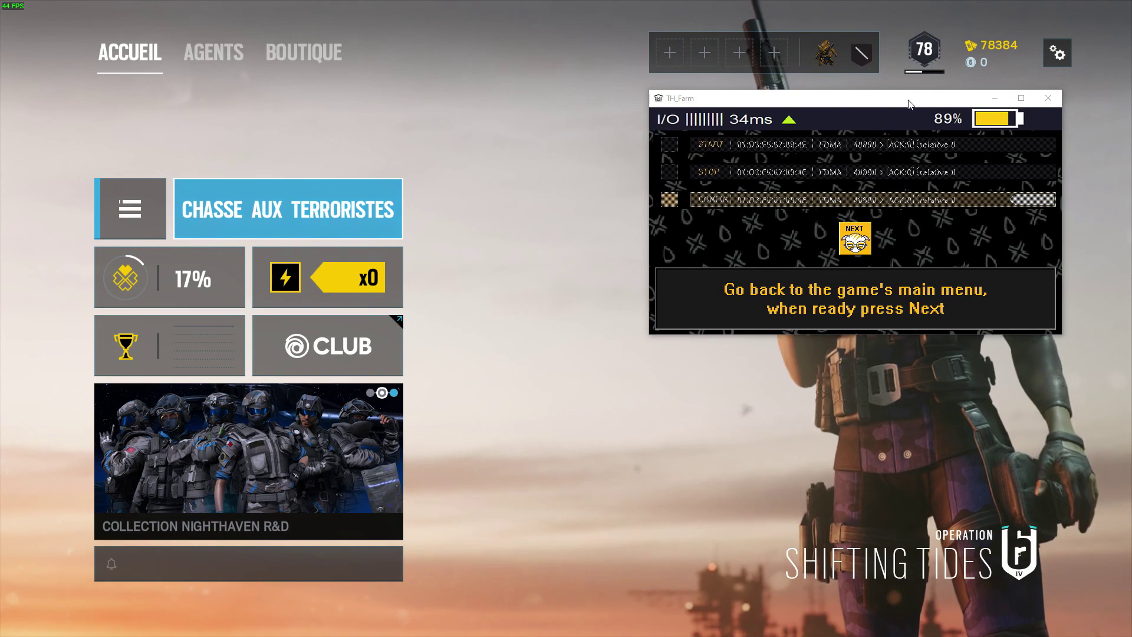
left_click_drag(909, 97, 976, 16)
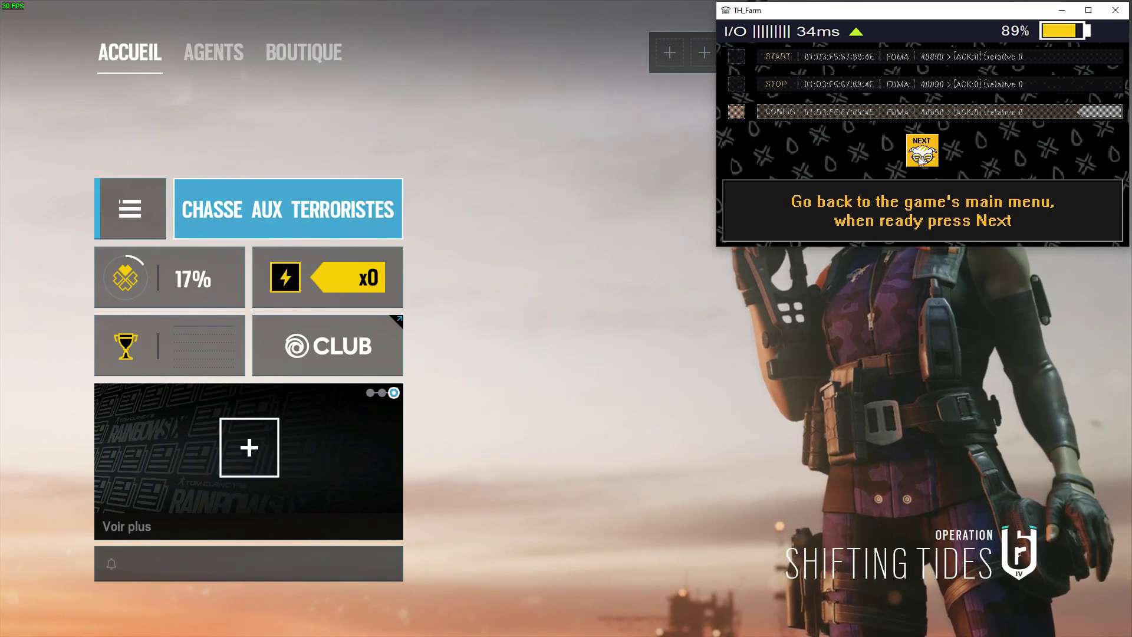
left_click(920, 155)
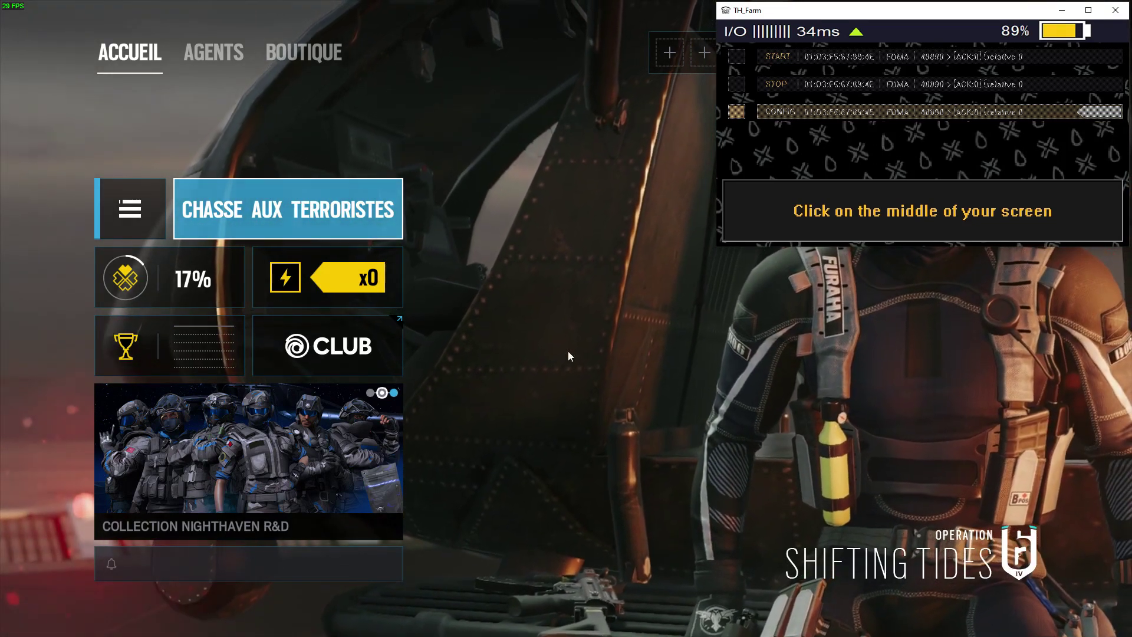
- Register the screen centre, the game mode selector, Chasse aux terroristes and Loup solitaire as the requested click positions
left_click(575, 349)
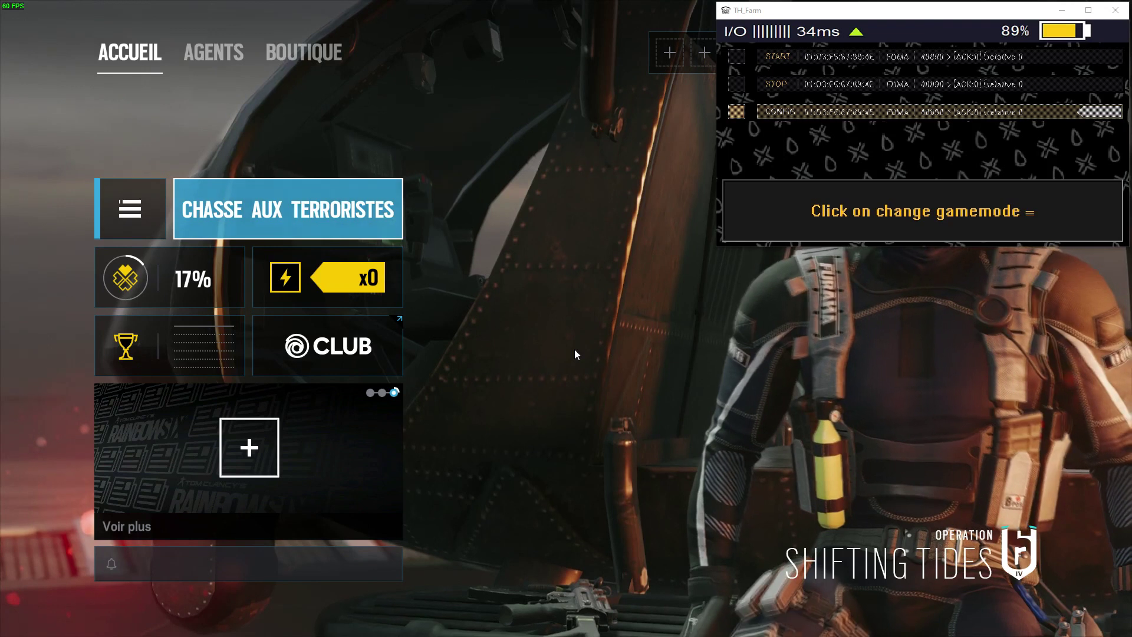
left_click(109, 199)
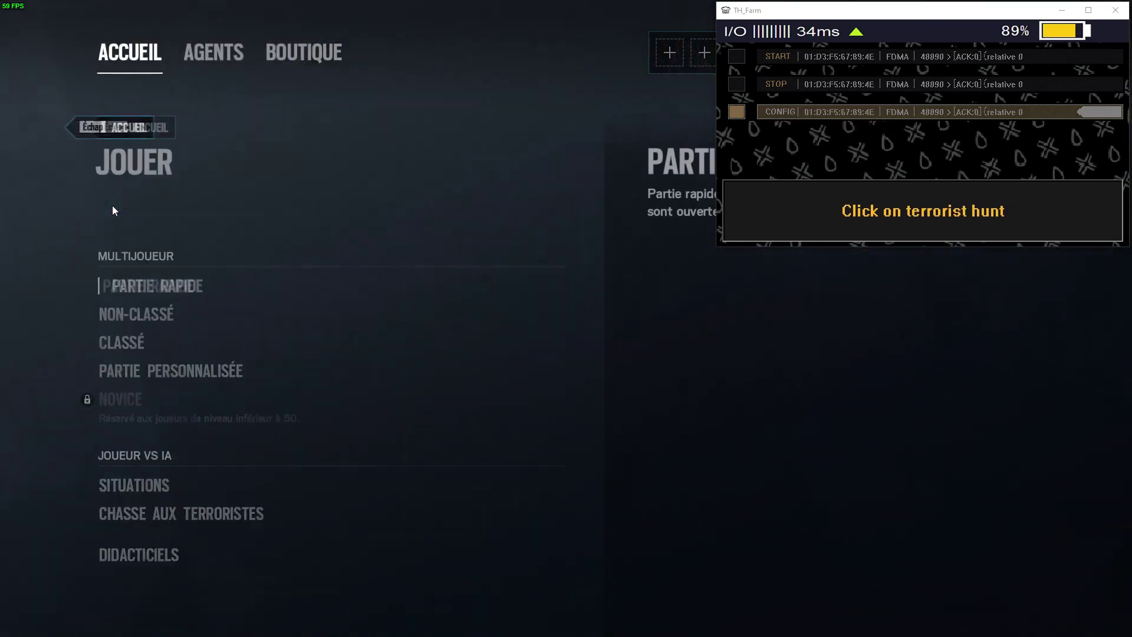
left_click(180, 517)
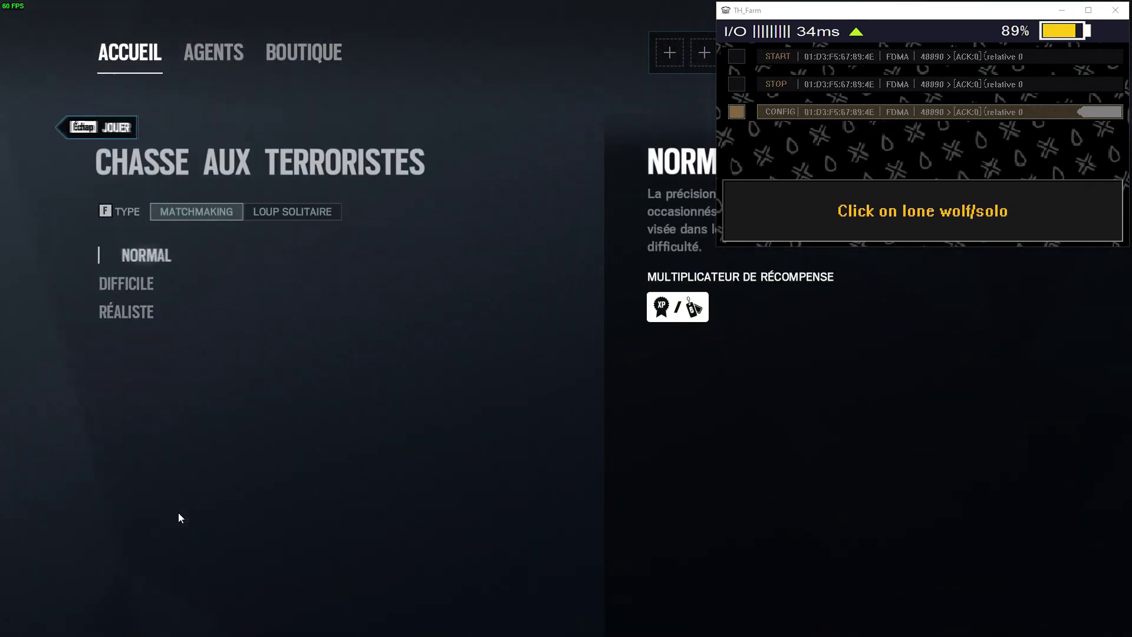
left_click(282, 214)
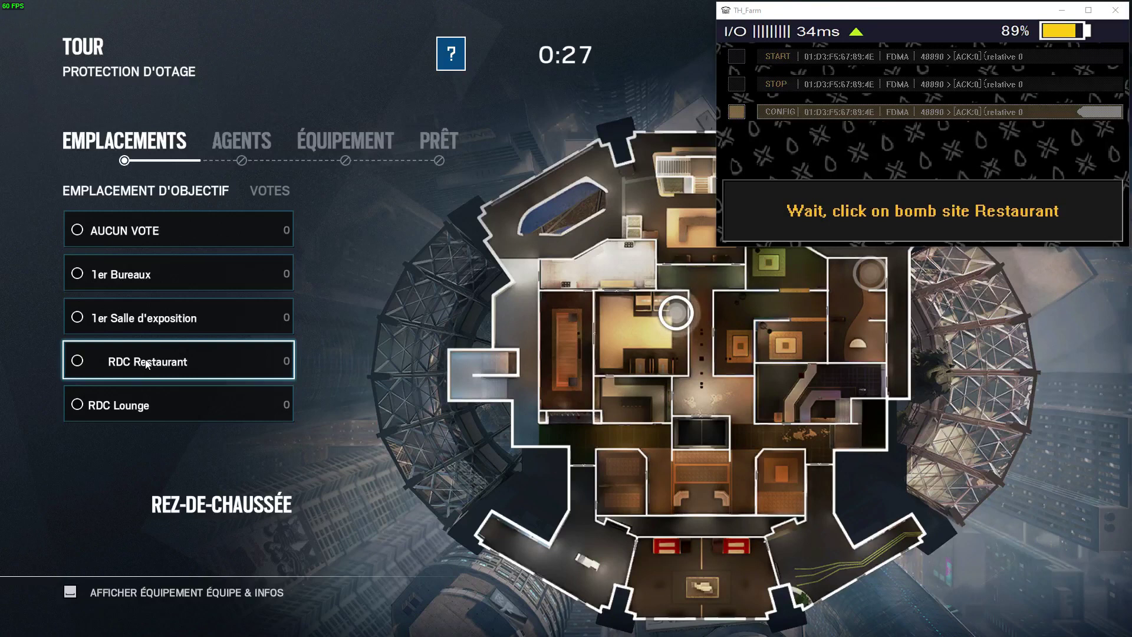
- Choose RDC Restaurant, pick Doc, confirm the loadout and vote to retry after losing, as the configuration requests
left_click(147, 364)
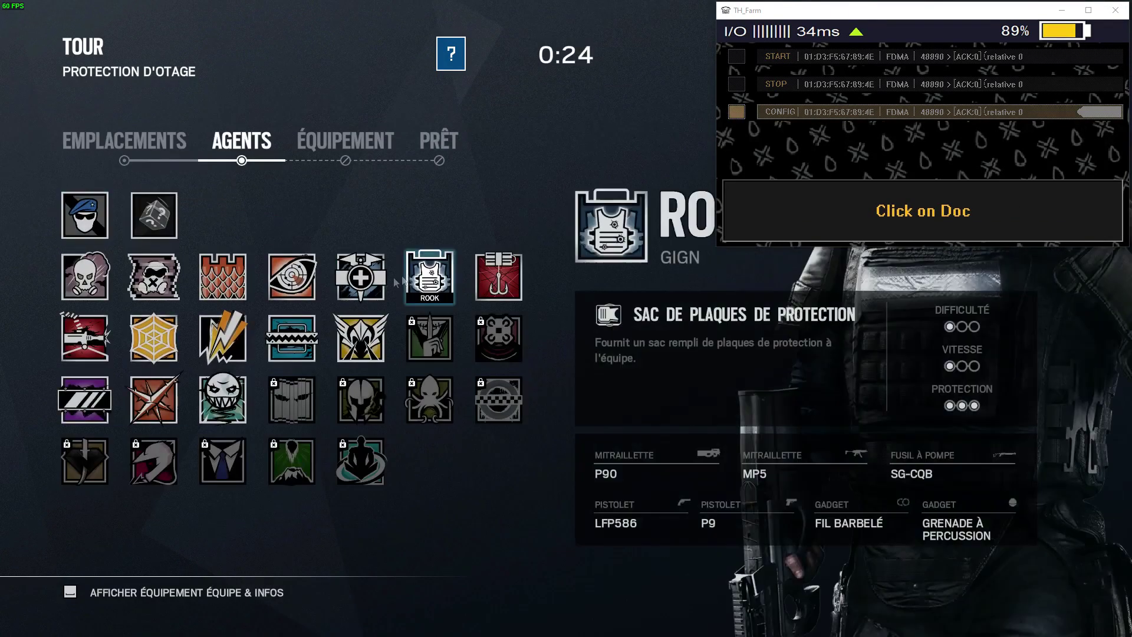
left_click(361, 275)
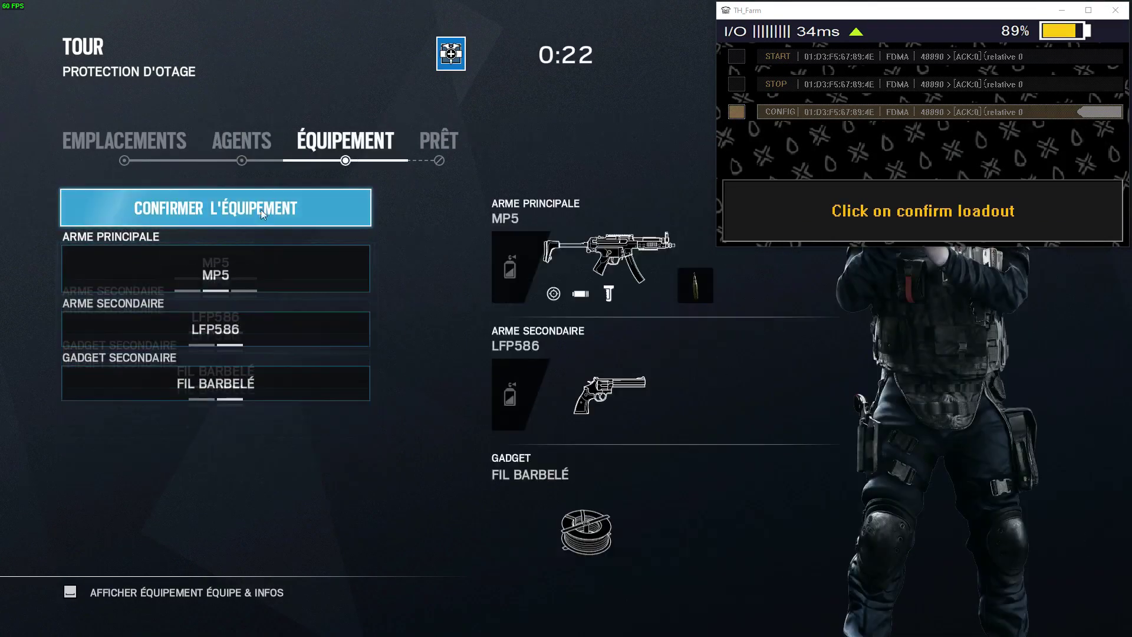
left_click(257, 206)
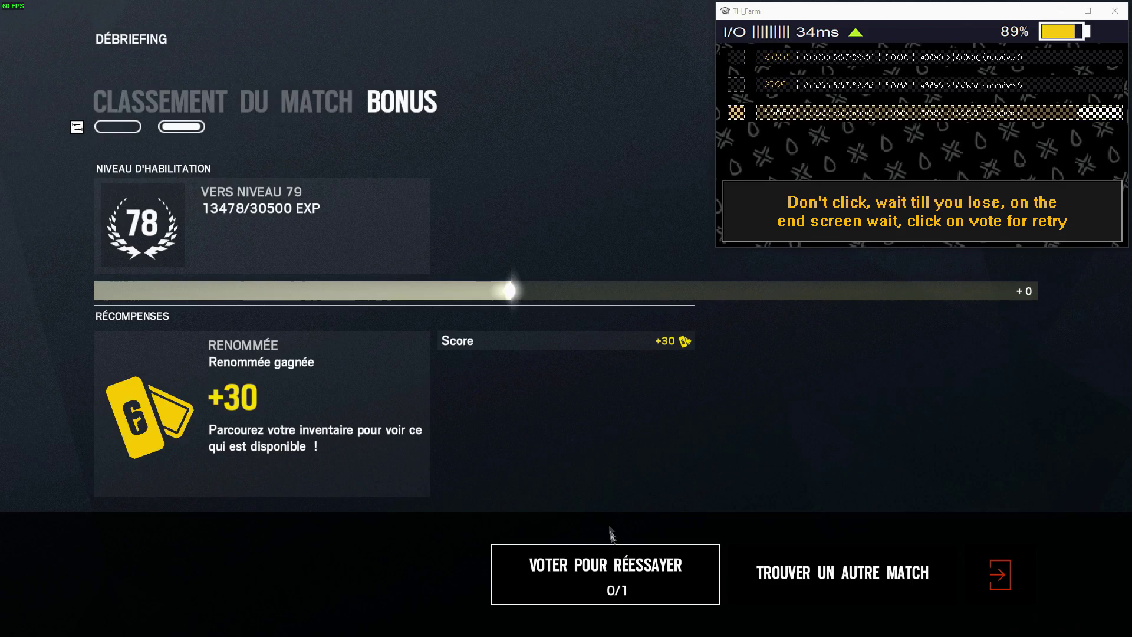
left_click(611, 582)
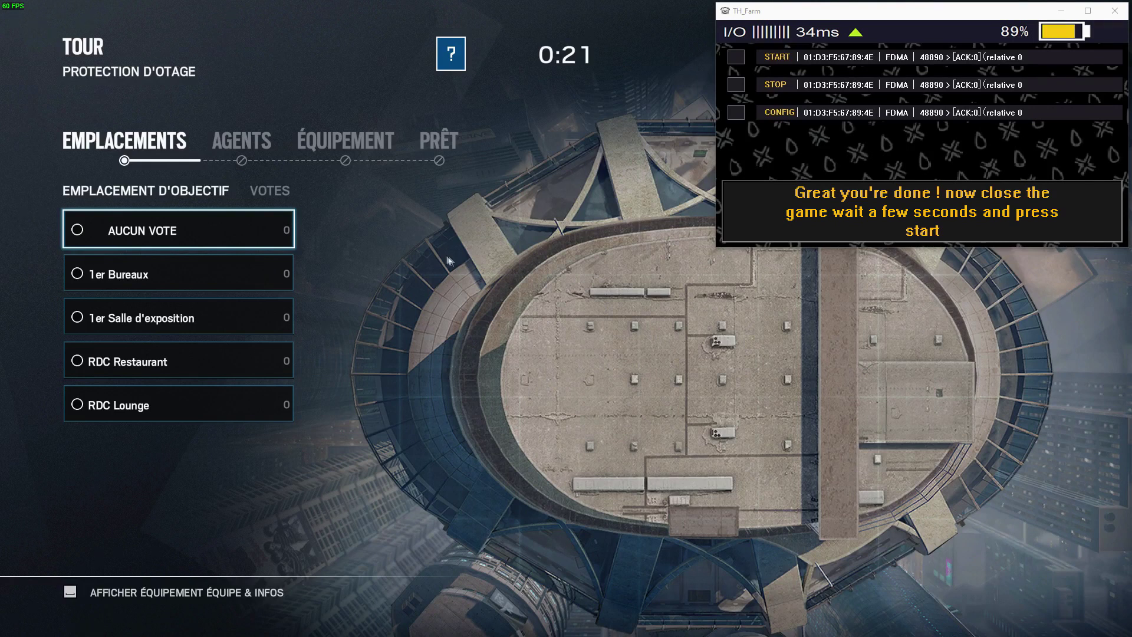
- Start the configured farming run in TH_Farm
key("Up")
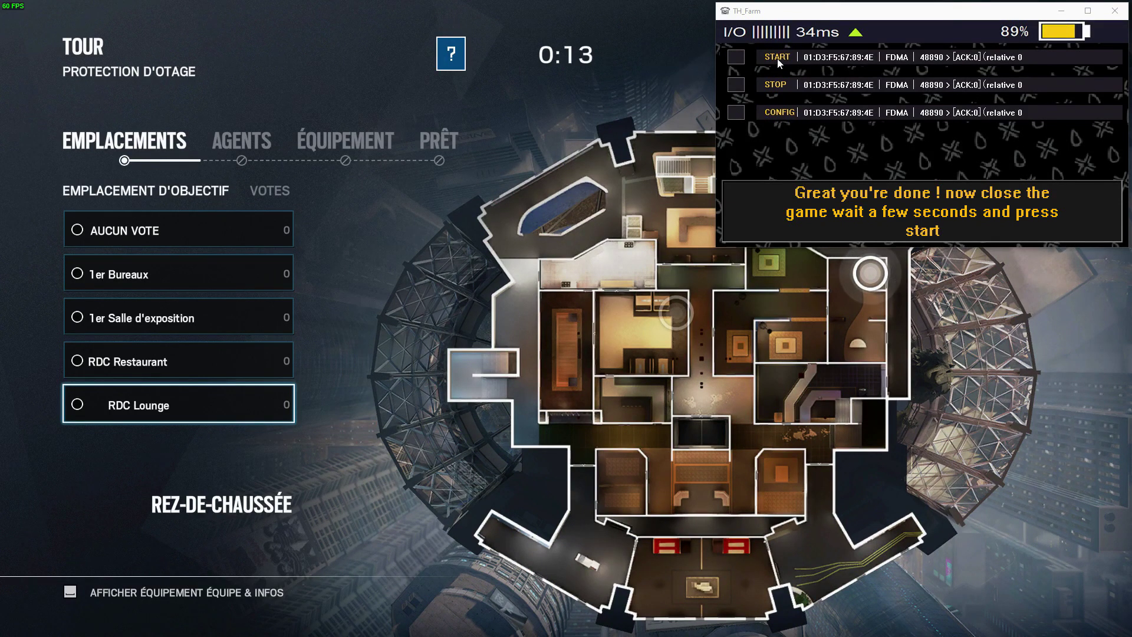
left_click(777, 58)
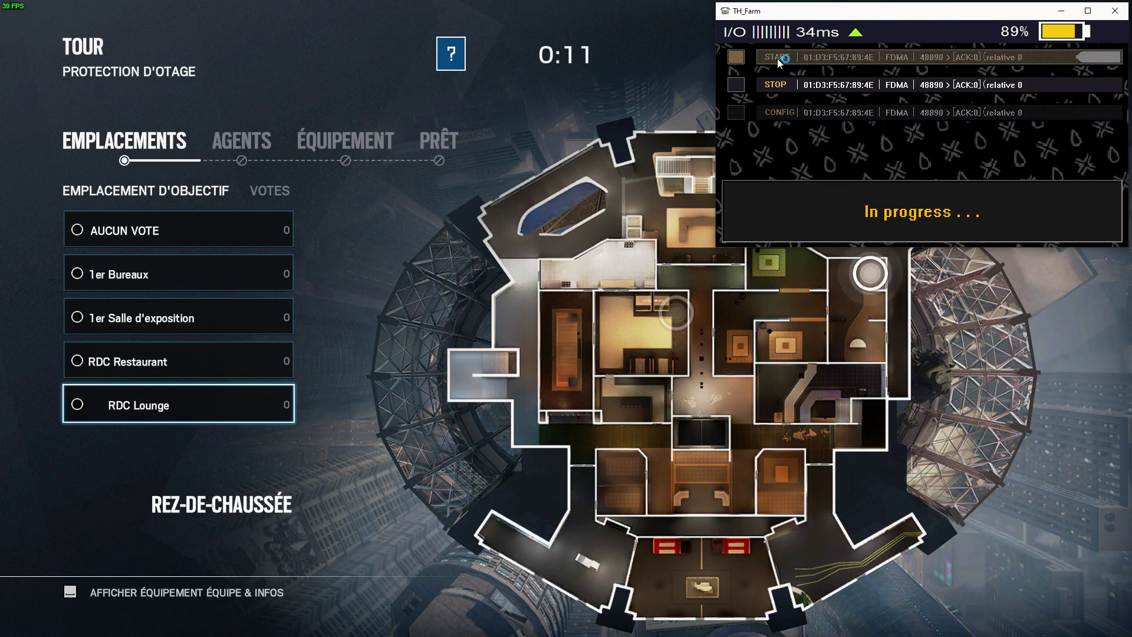
- Vote for RDC Restaurant as the objective location, pick Doc and confirm the loadout for the hostage protection match
left_click(132, 361)
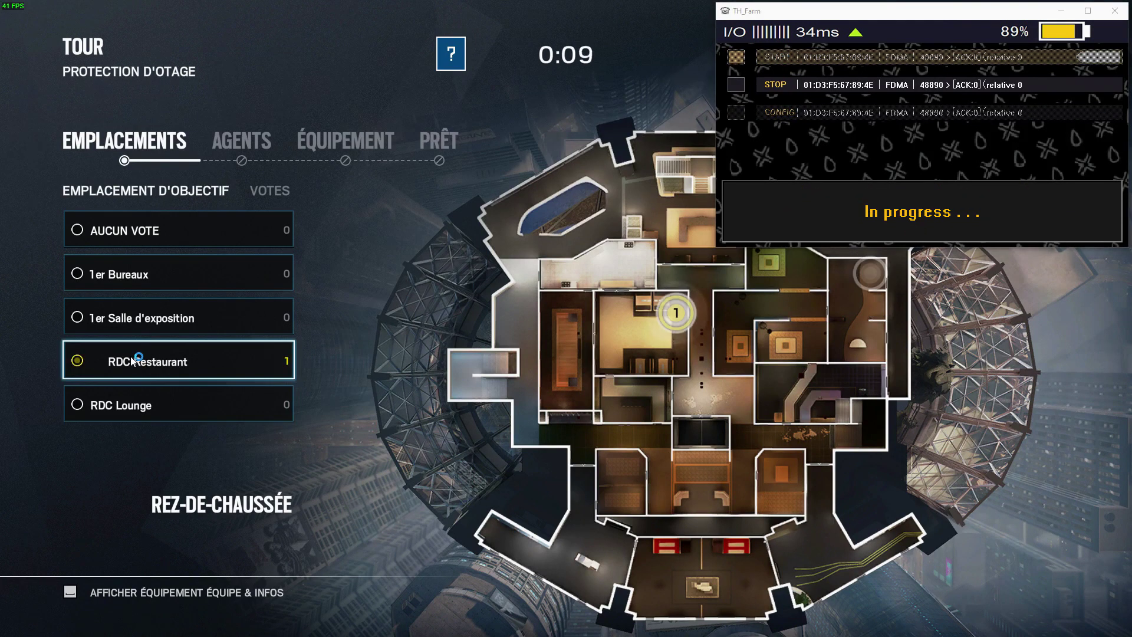
double_click(363, 273)
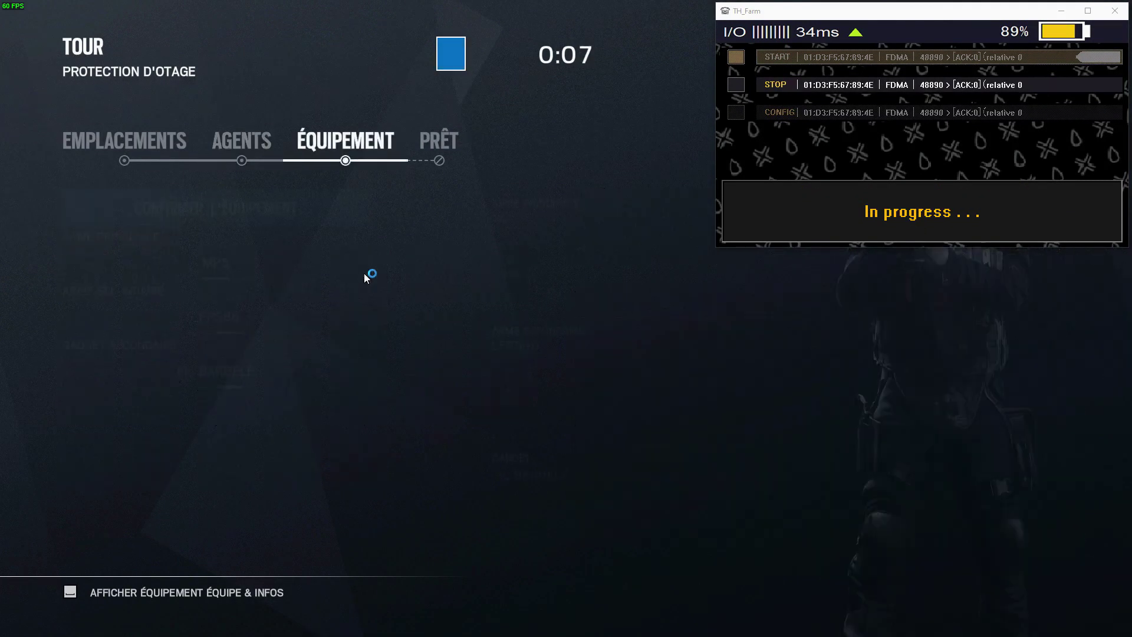
left_click(293, 207)
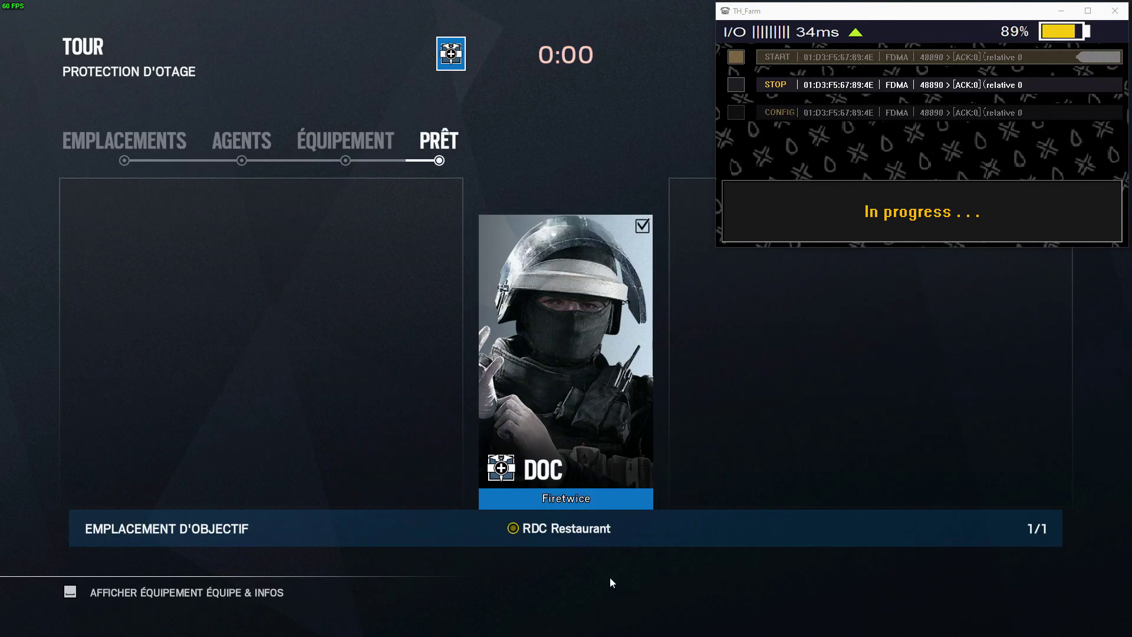
- Stop the farming run and leave the game for the desktop, with the TH_Farm window placed near the middle
left_click(788, 89)
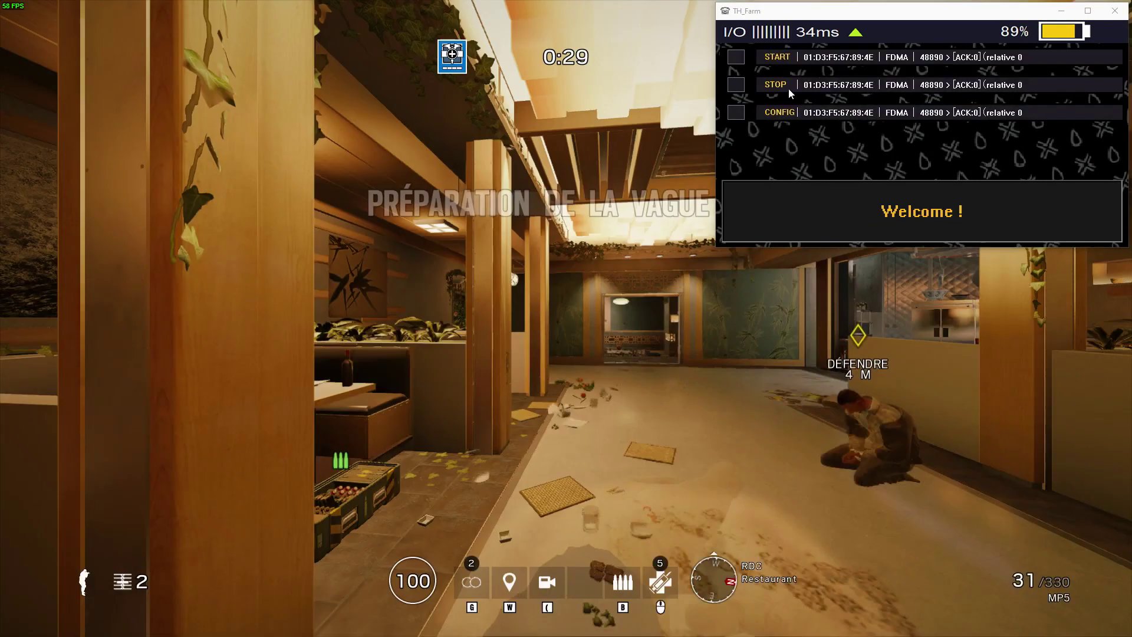
key("Escape")
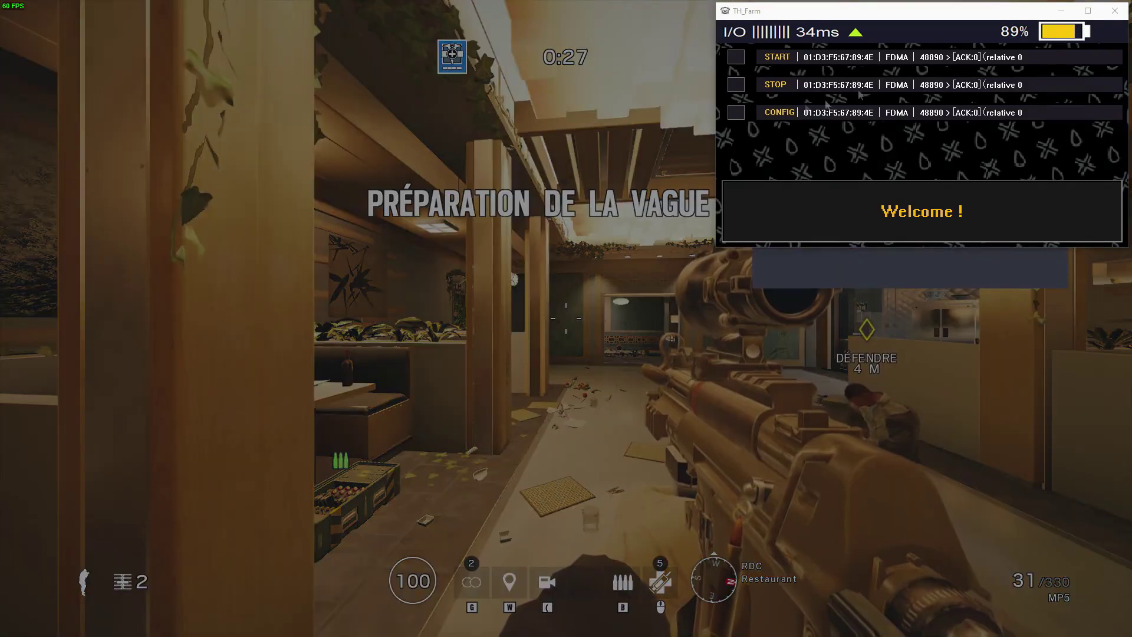
left_click(828, 199)
left_click(575, 592)
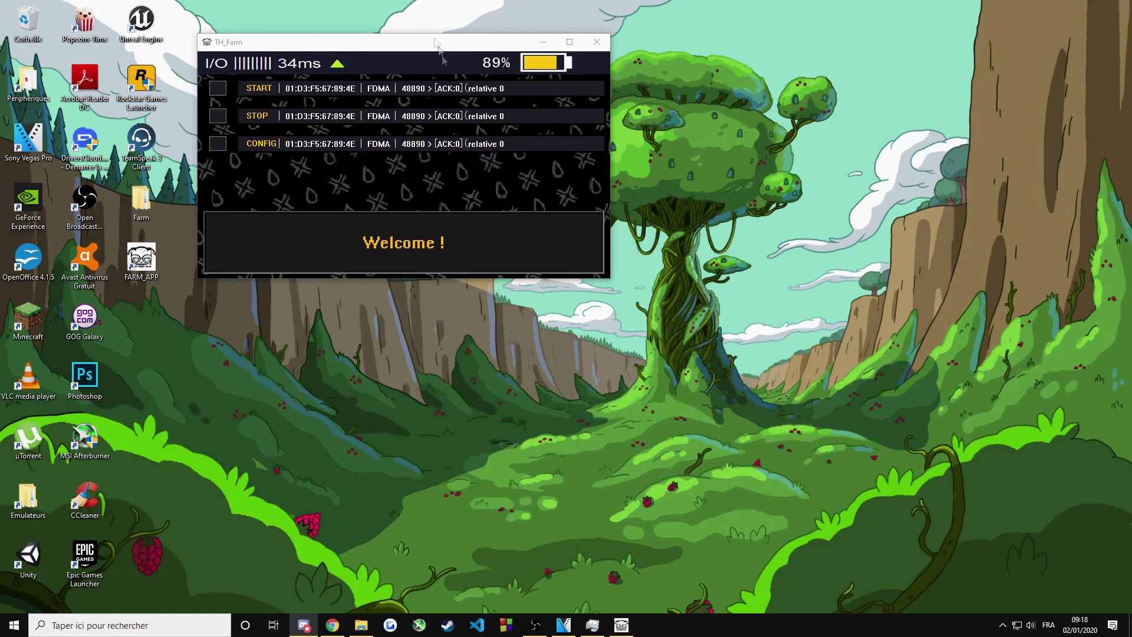
left_click_drag(436, 43, 600, 130)
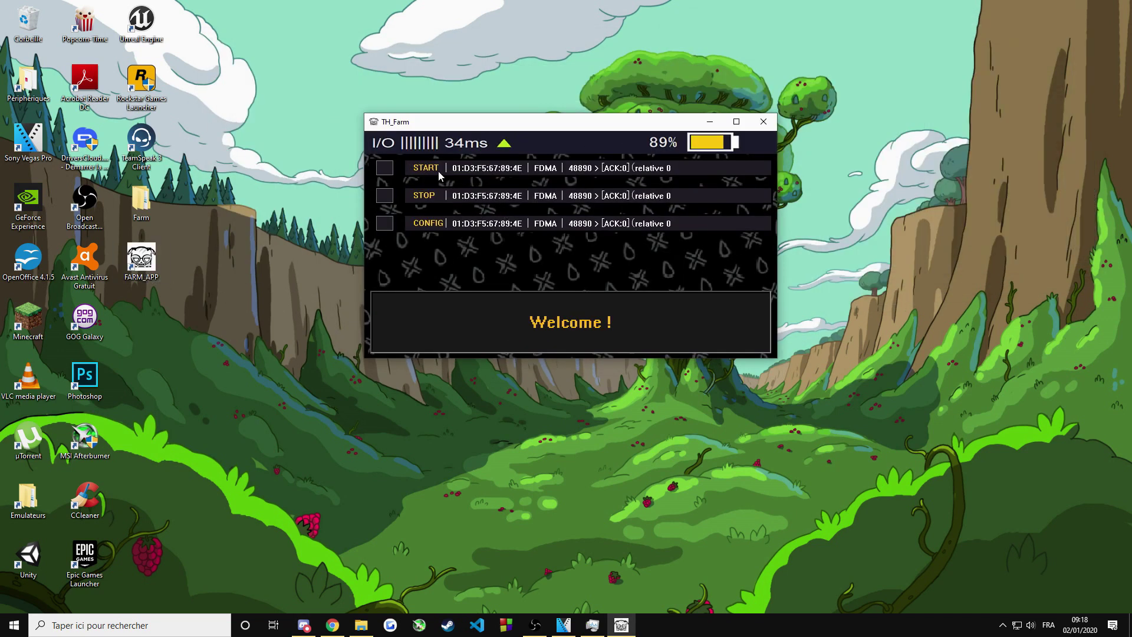